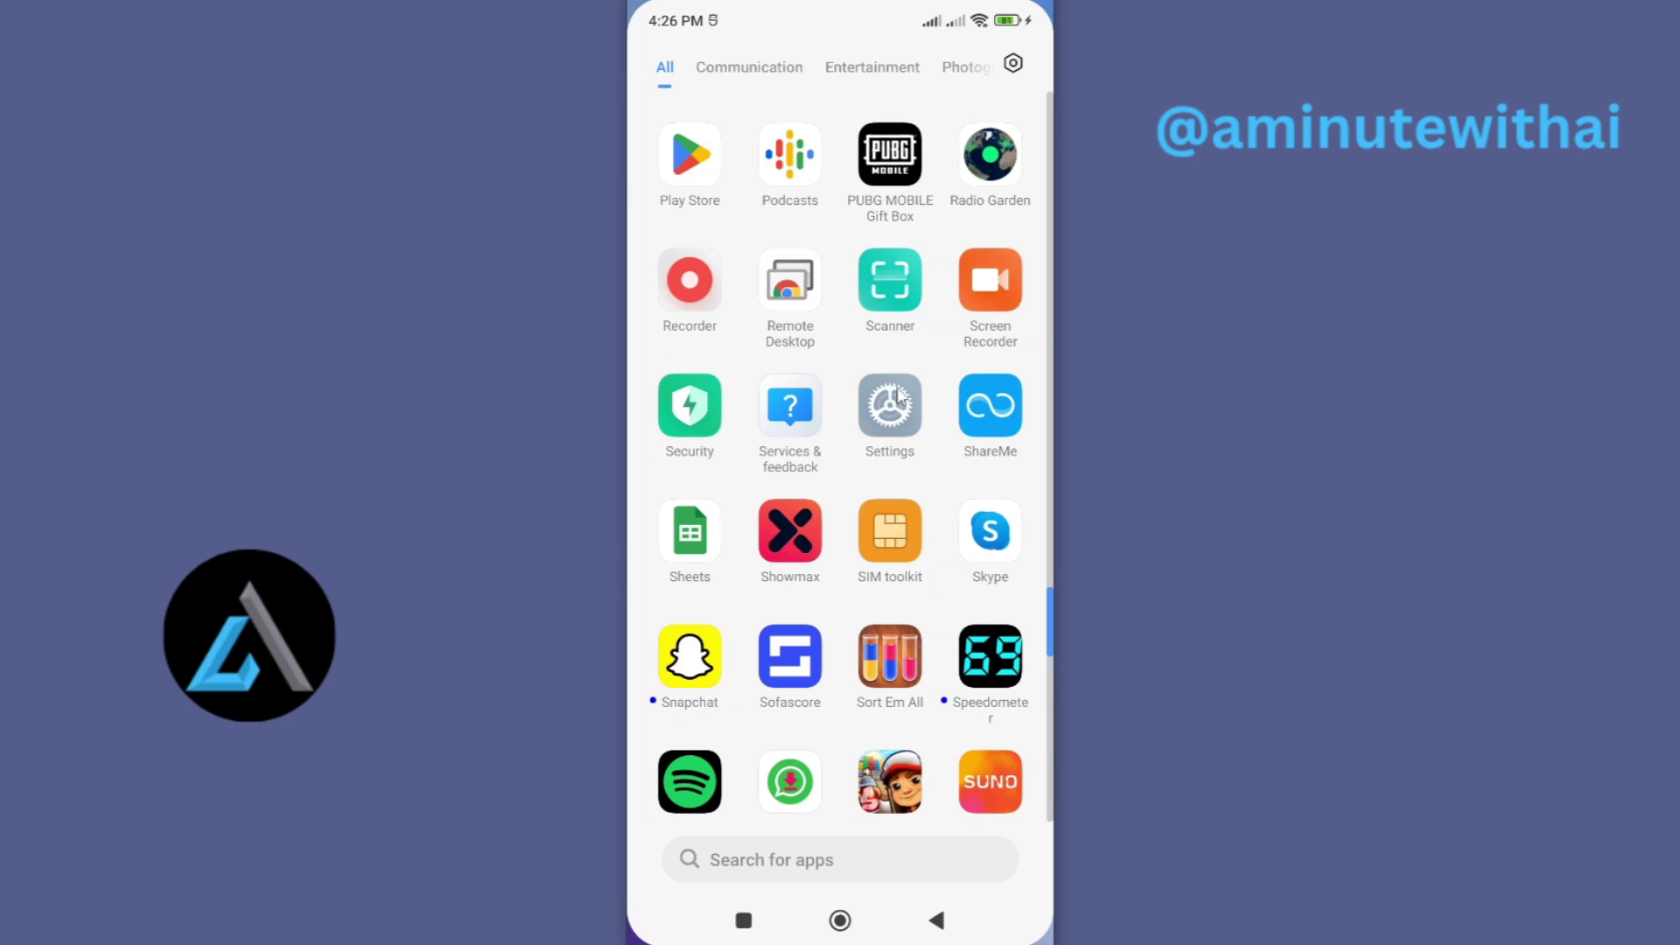
Go through Settings > Apps > Manage apps to Showmax's App info page.
{"action": "left_click", "coordinate": [892, 418]}
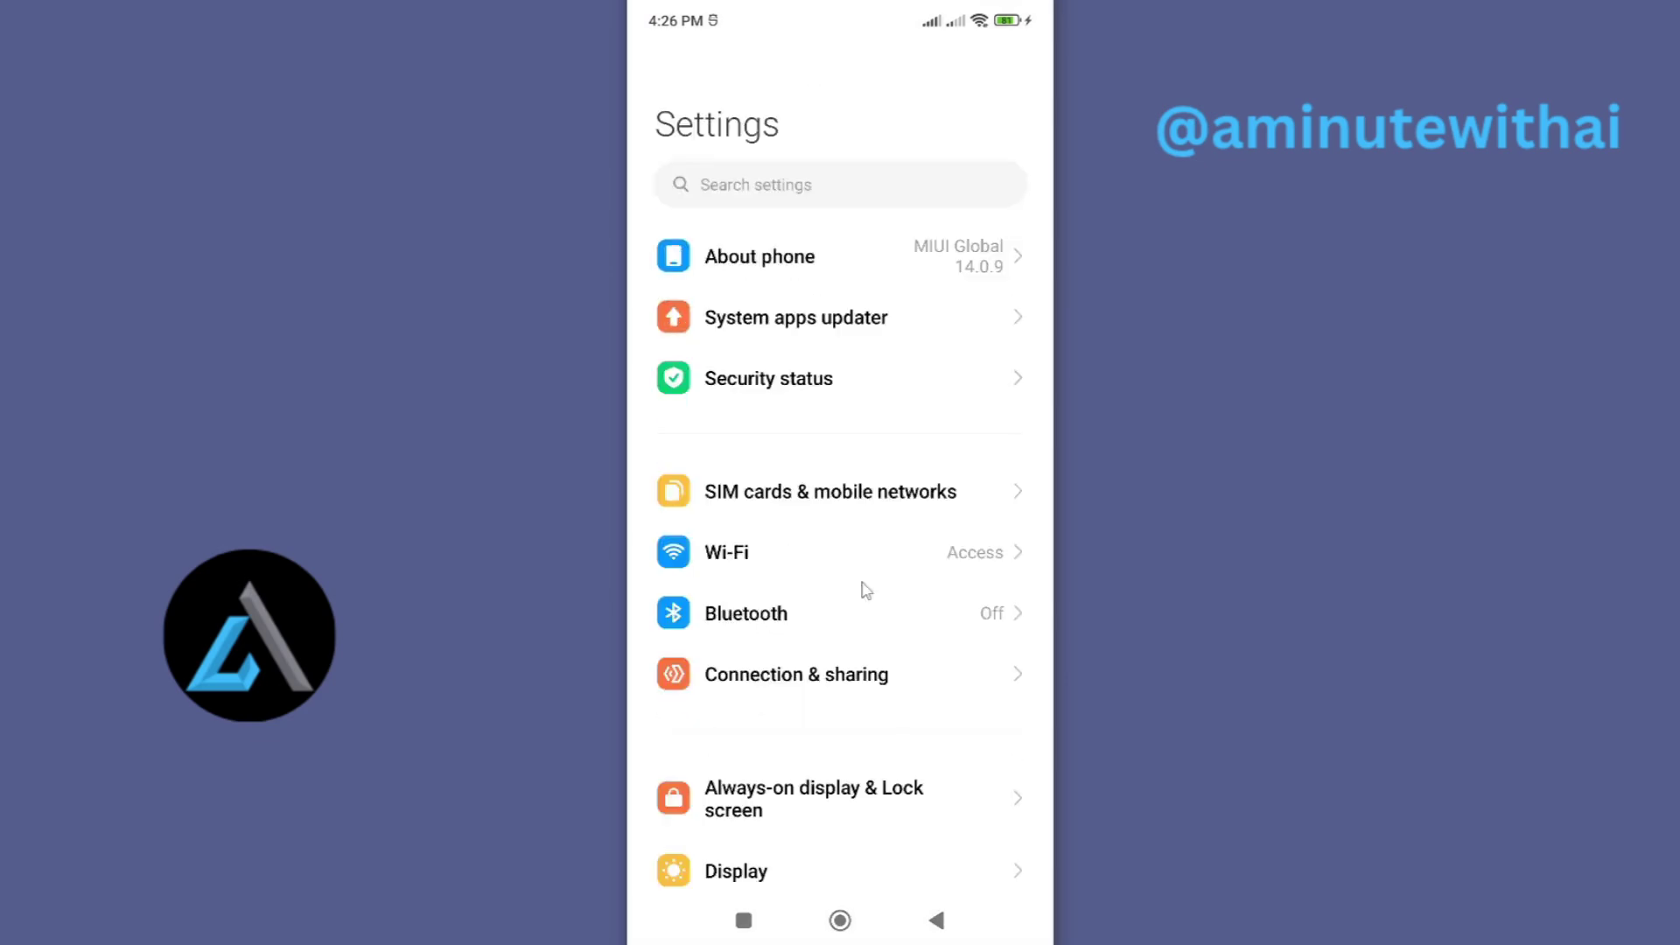
{"action": "left_click_drag", "start_coordinate": [858, 590], "coordinate": [859, 330]}
{"action": "left_click_drag", "start_coordinate": [841, 582], "coordinate": [859, 368]}
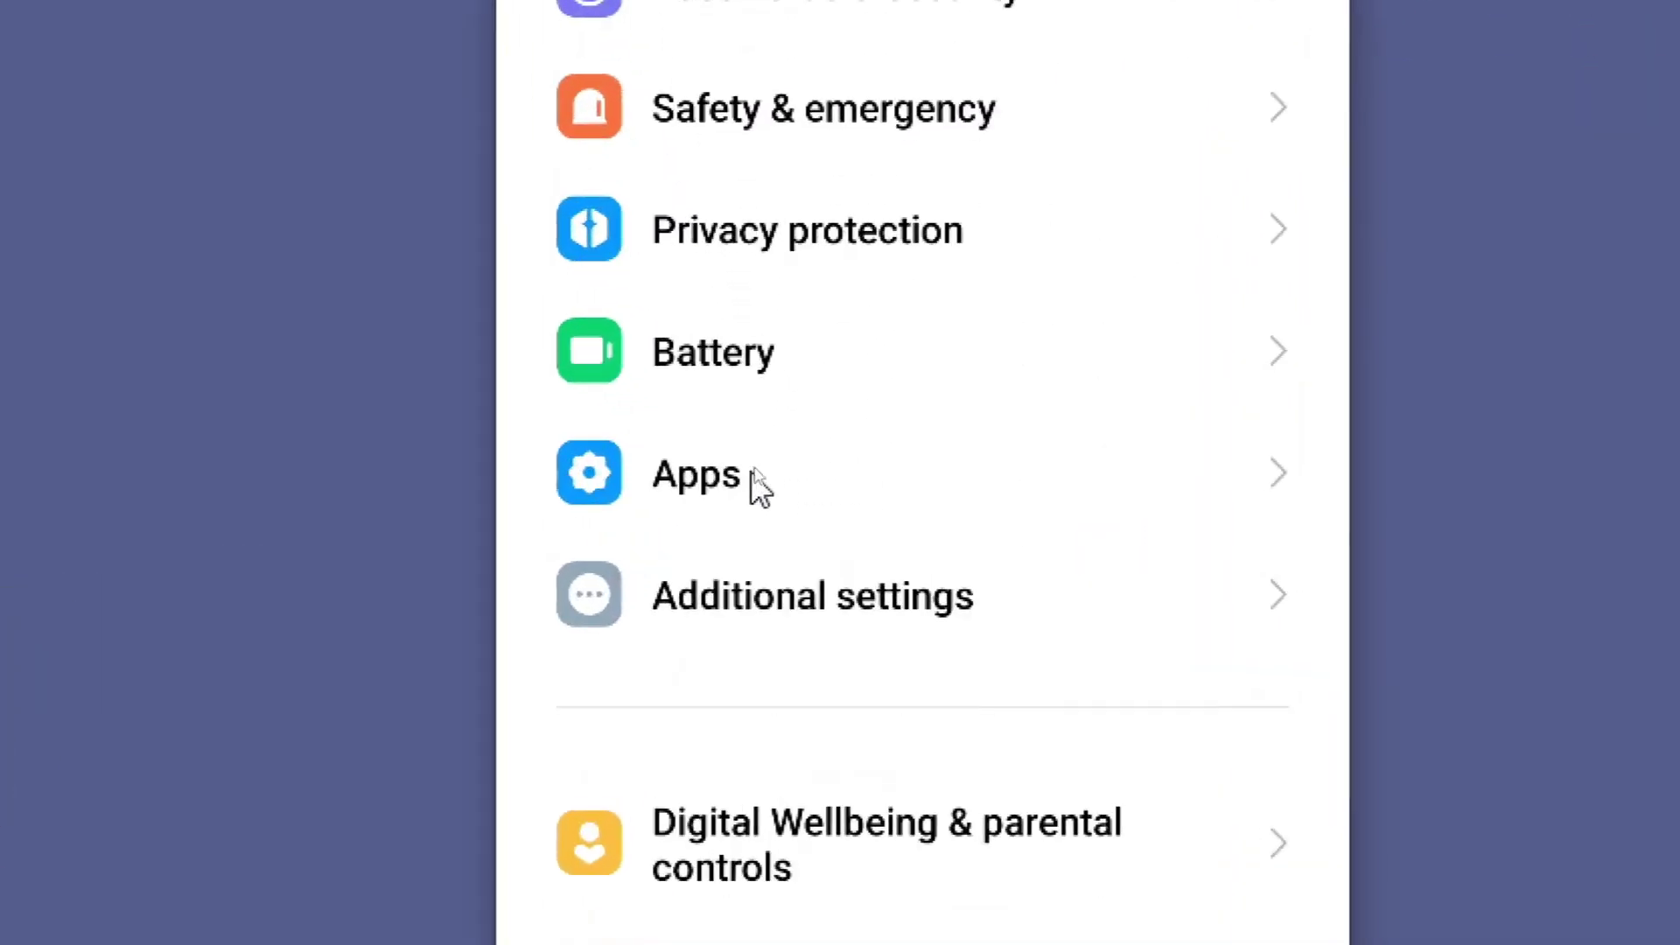
{"action": "left_click", "coordinate": [752, 474]}
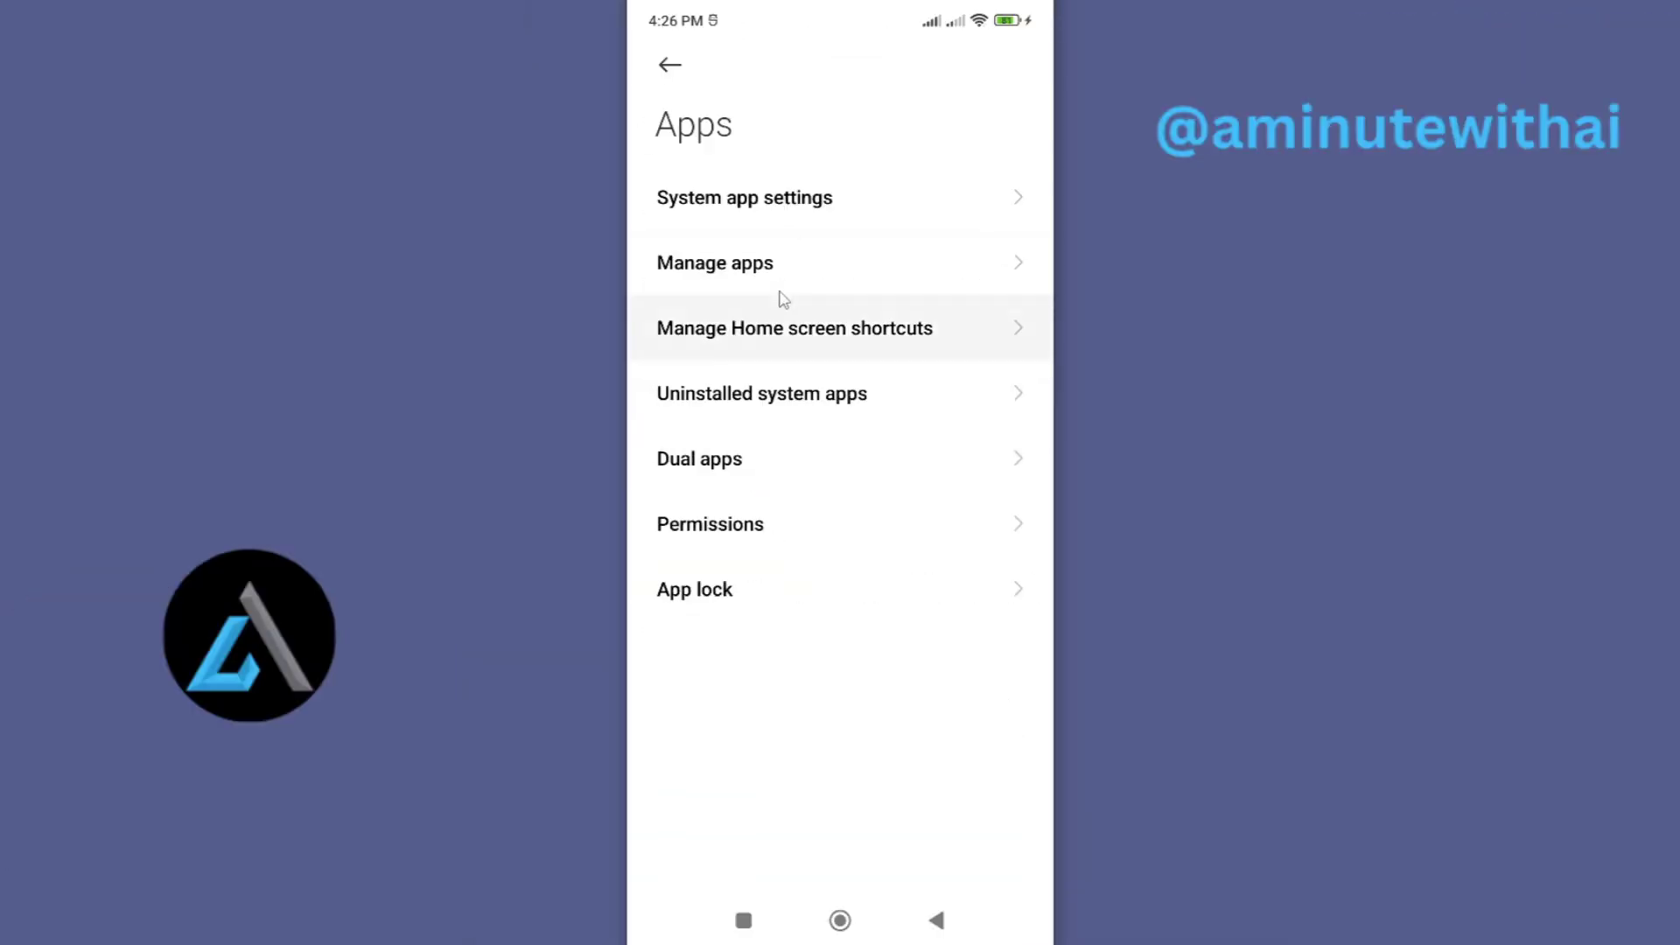
{"action": "left_click", "coordinate": [779, 293]}
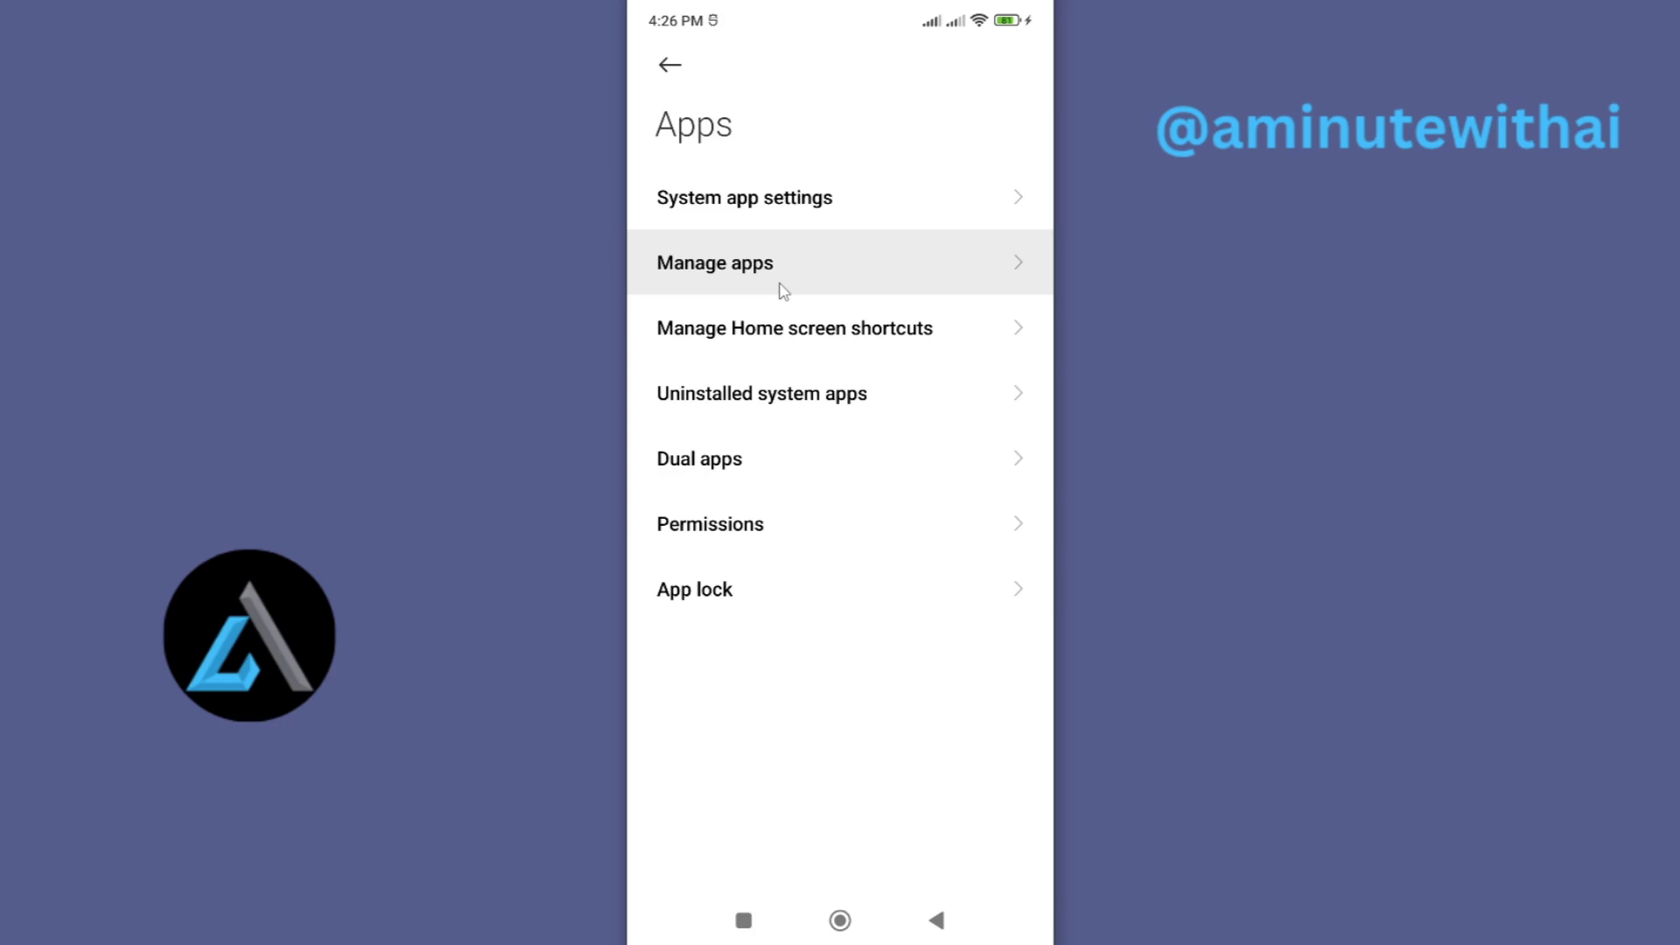
{"action": "left_click", "coordinate": [754, 273]}
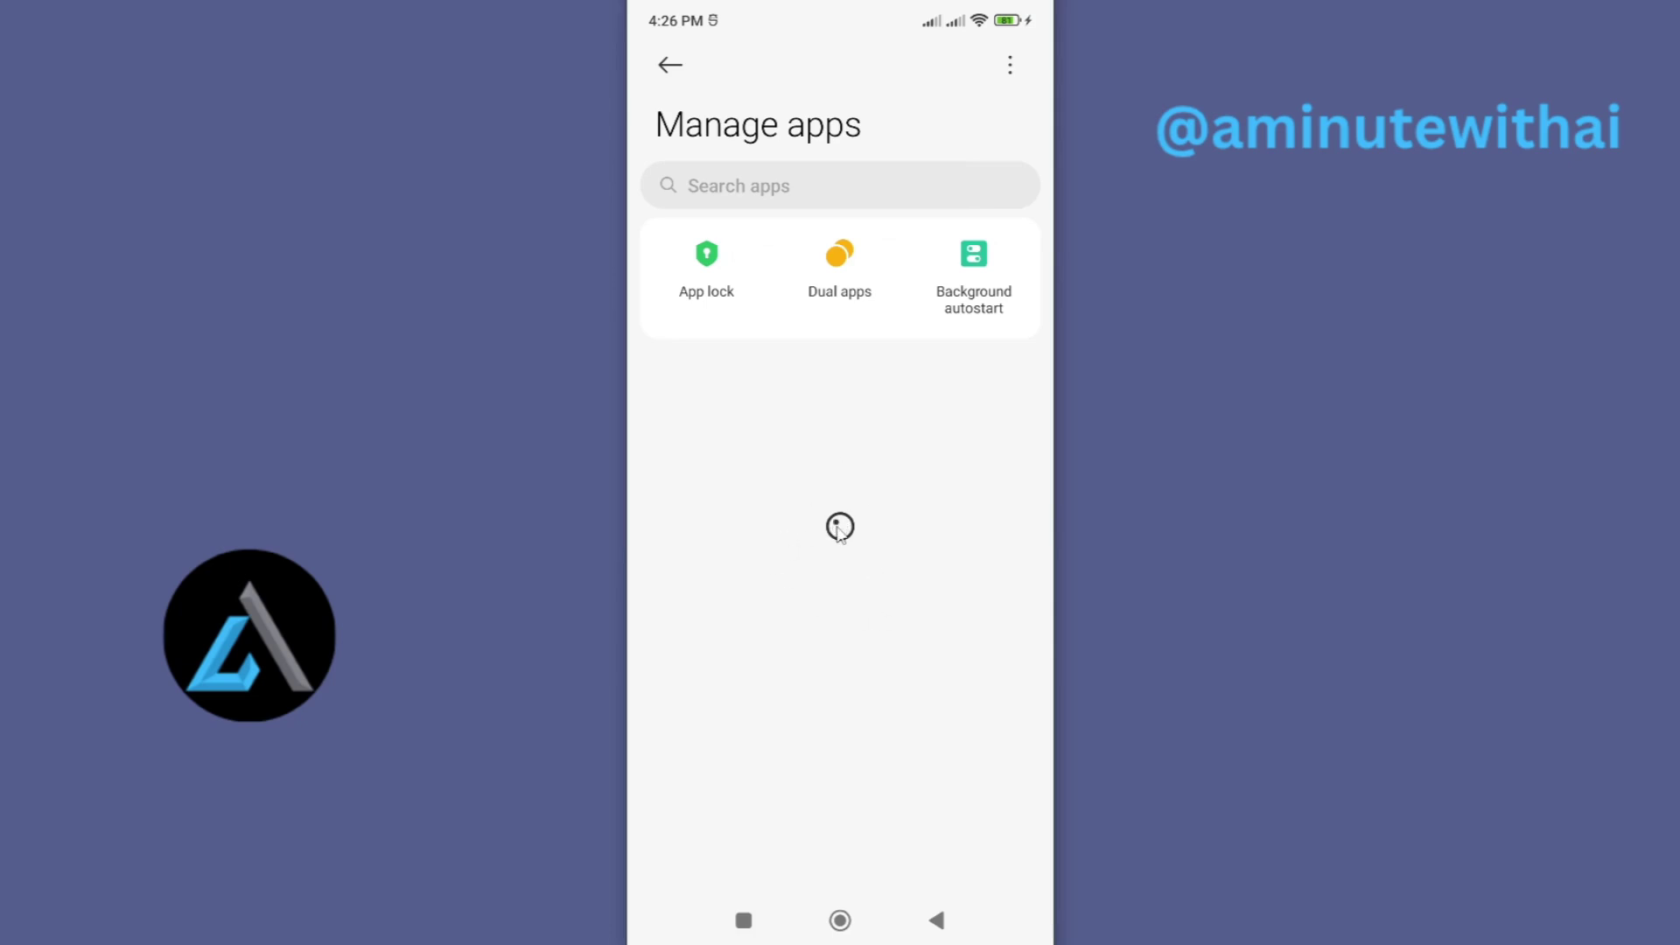
{"action": "left_click_drag", "start_coordinate": [848, 762], "coordinate": [848, 443]}
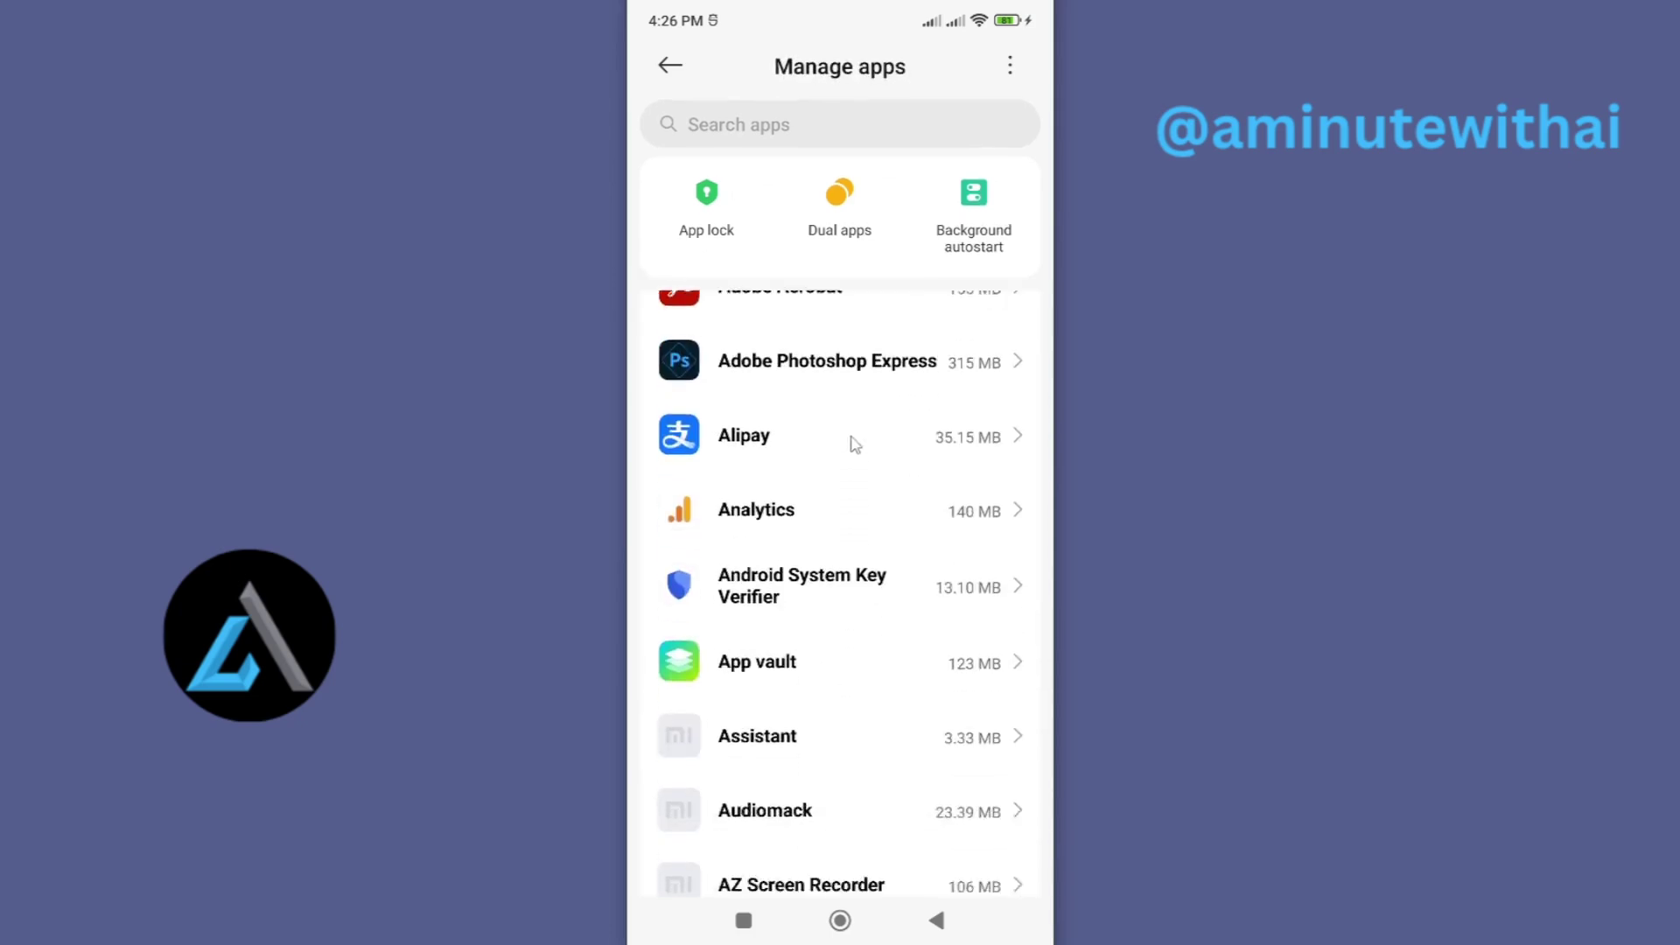
{"action": "scroll", "coordinate": [859, 525], "scroll_direction": "down", "scroll_amount": 3}
{"action": "scroll", "coordinate": [833, 761], "scroll_direction": "down", "scroll_amount": 10}
{"action": "scroll", "coordinate": [792, 795], "scroll_direction": "down", "scroll_amount": 15}
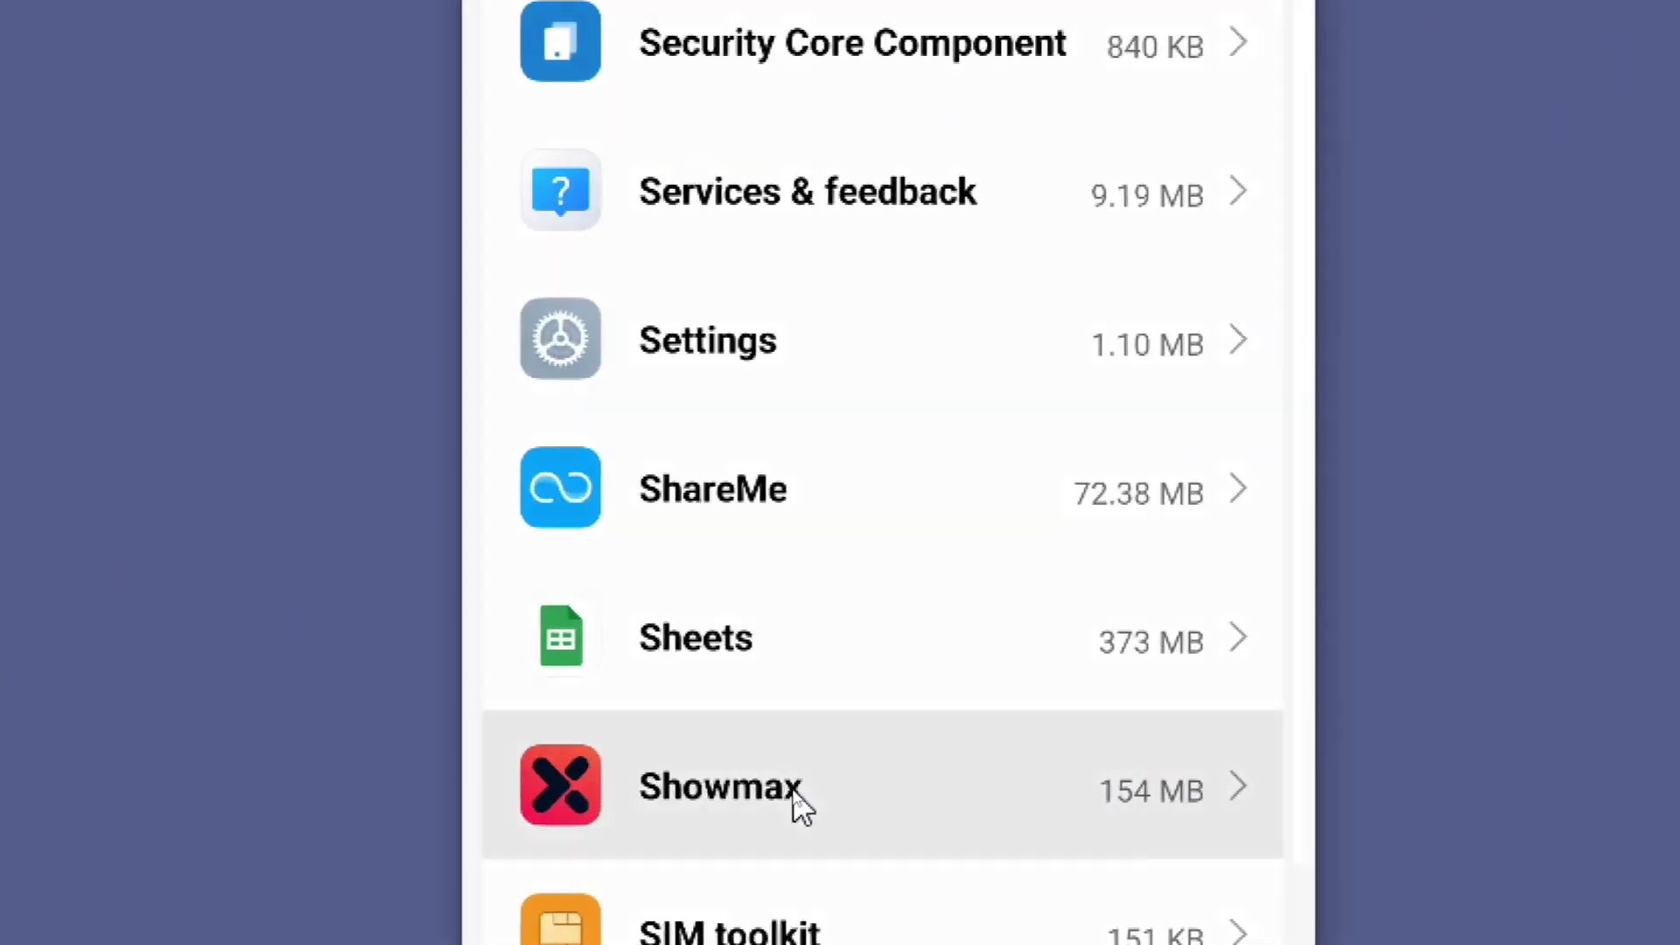
{"action": "left_click", "coordinate": [793, 795]}
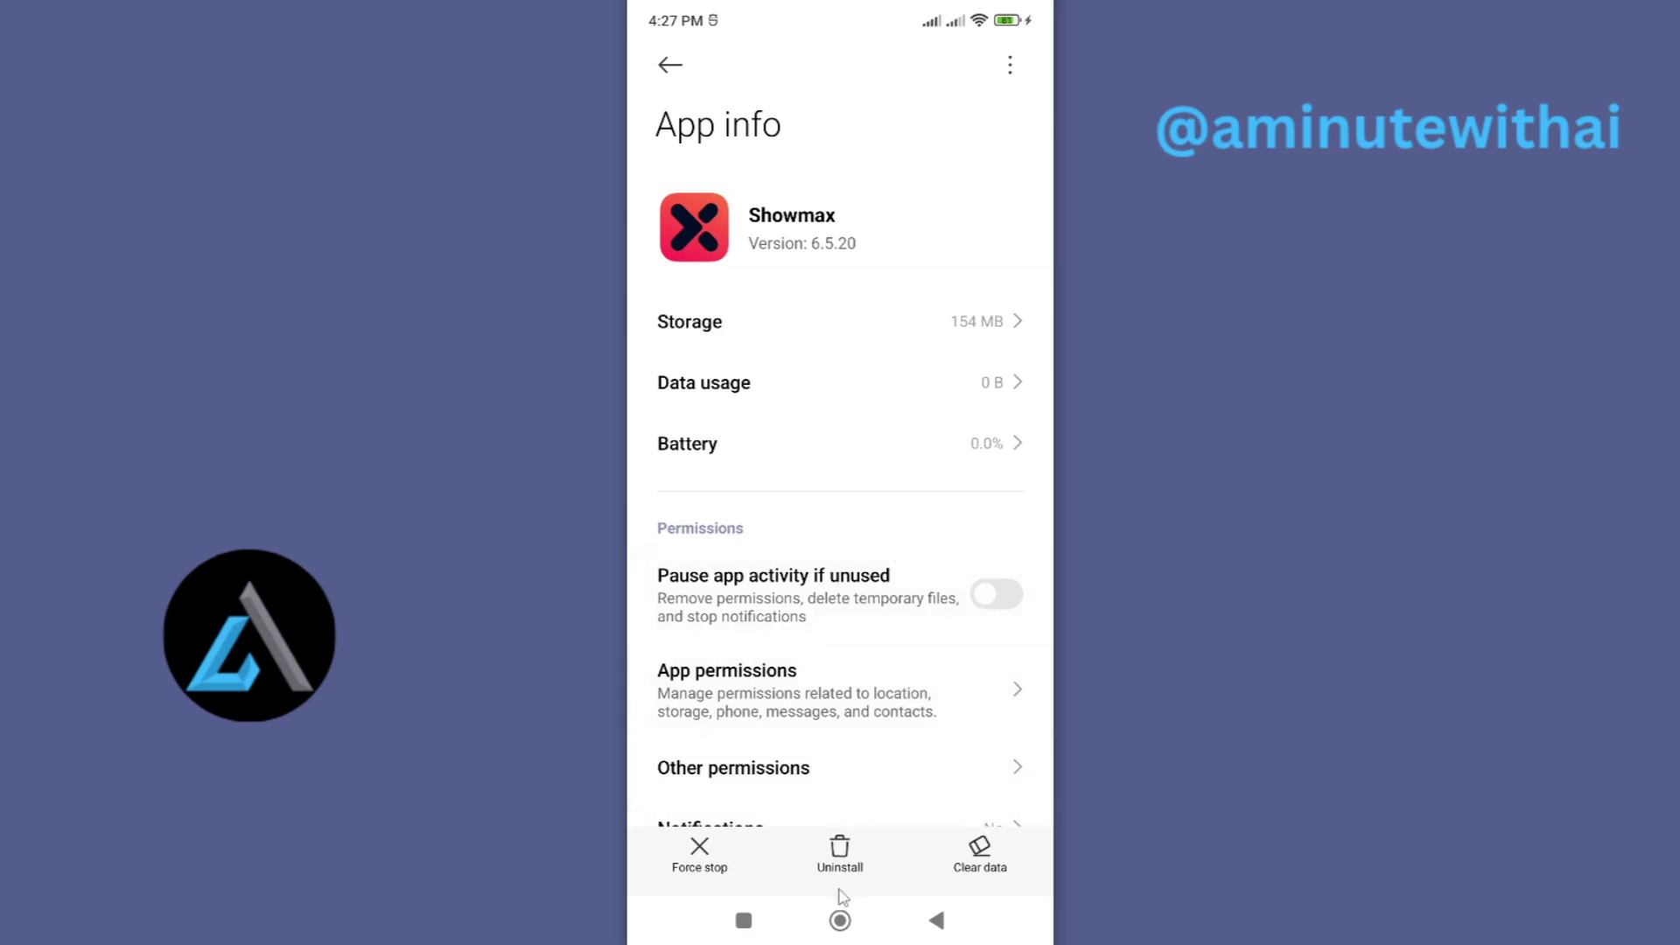
From the home screen, open Showmax's App info via its icon's quick actions and scroll to Storage.
{"action": "left_click", "coordinate": [841, 919]}
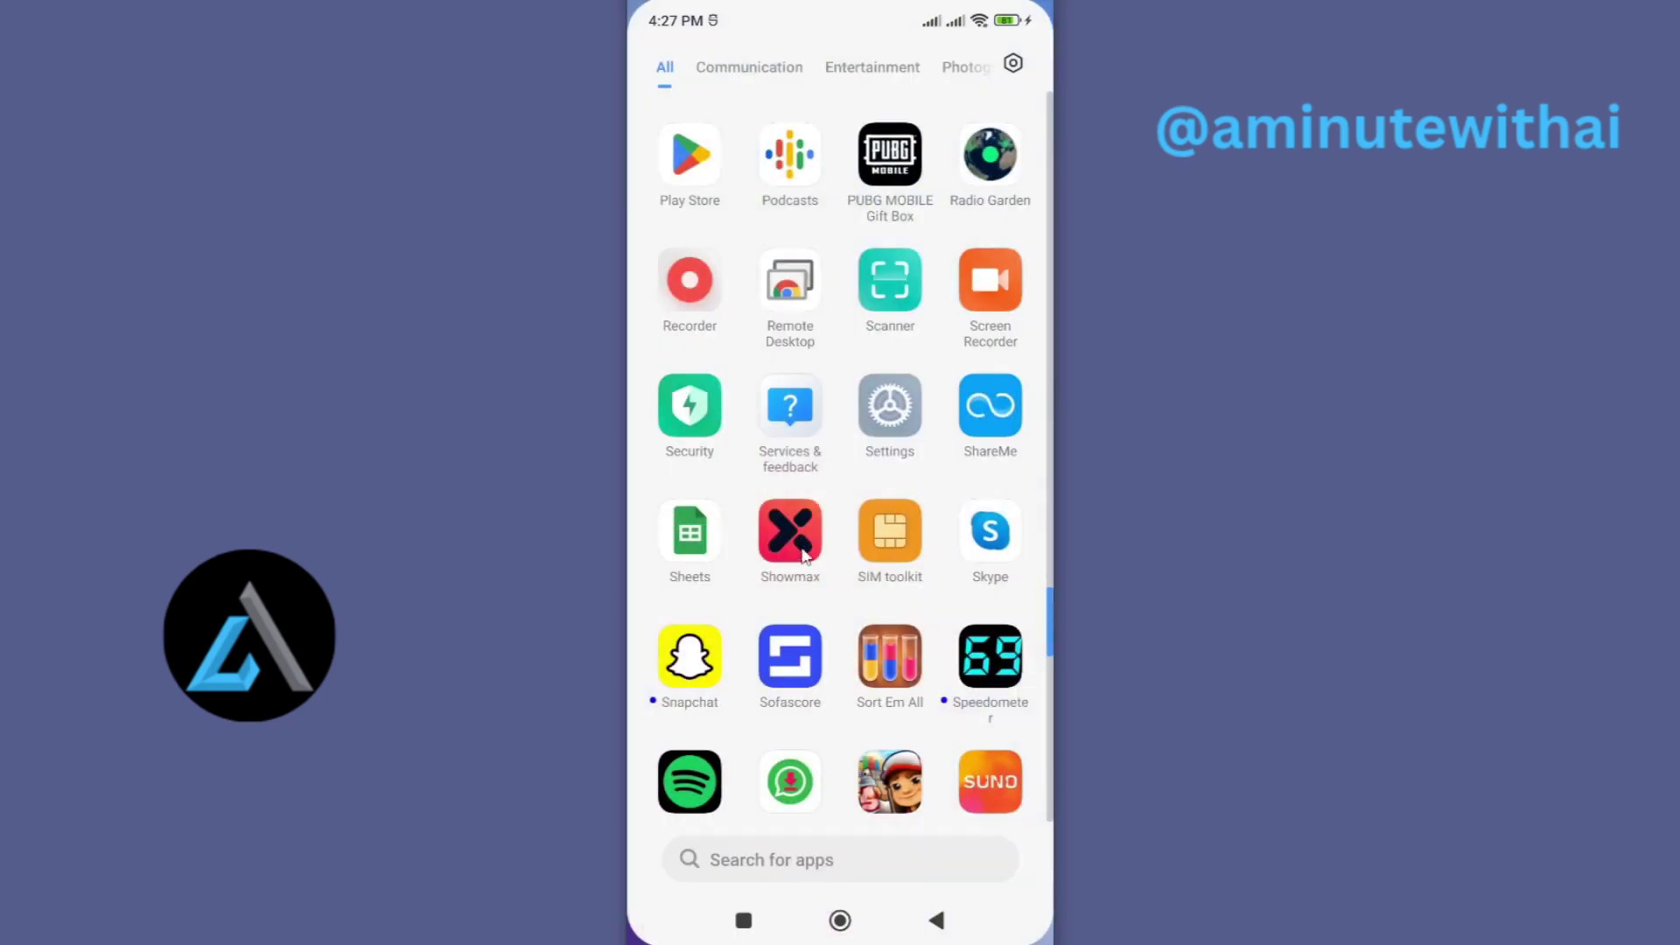
{"action": "left_click", "coordinate": [787, 542]}
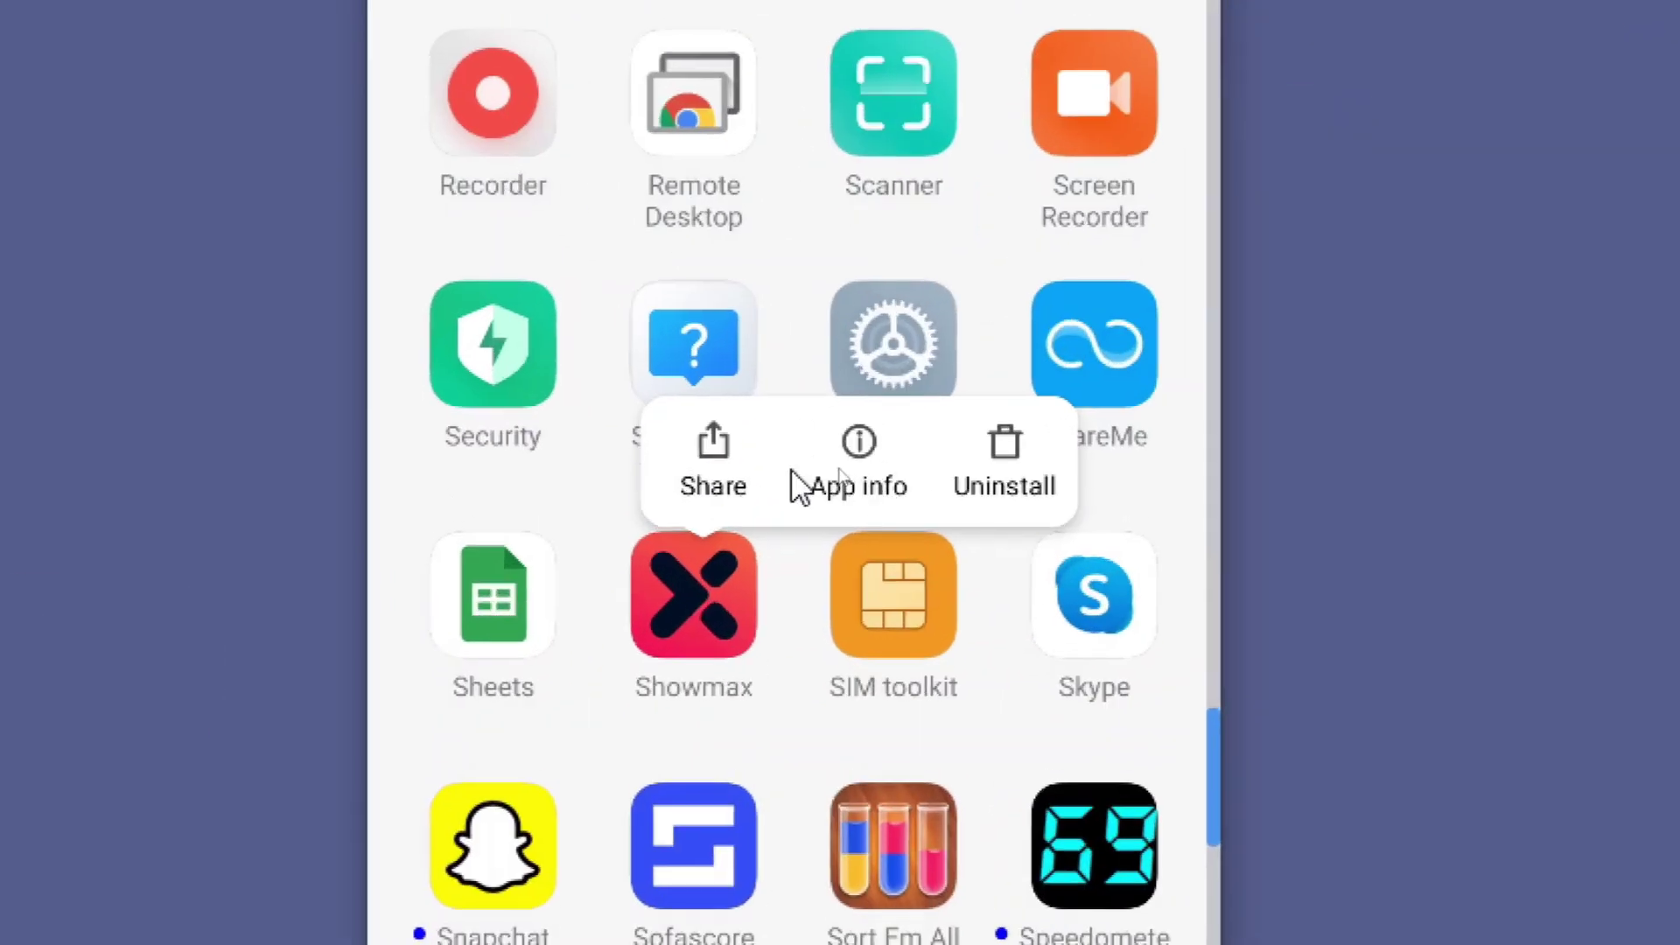
{"action": "left_click", "coordinate": [881, 477]}
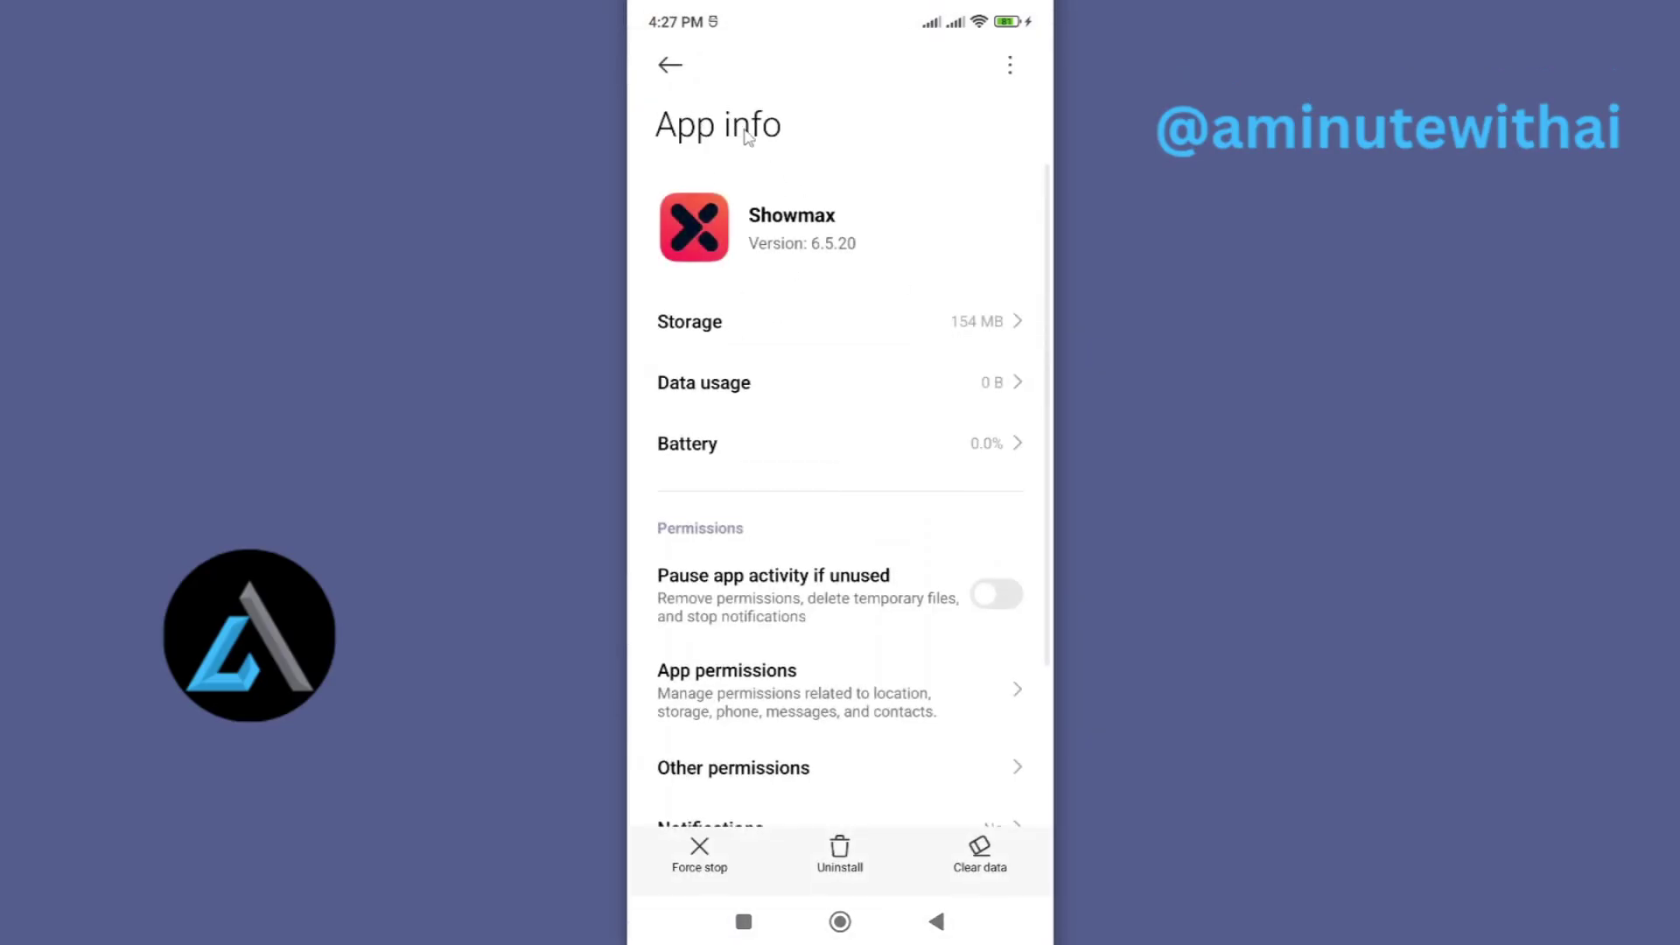
{"action": "left_click_drag", "start_coordinate": [820, 408], "coordinate": [862, 150]}
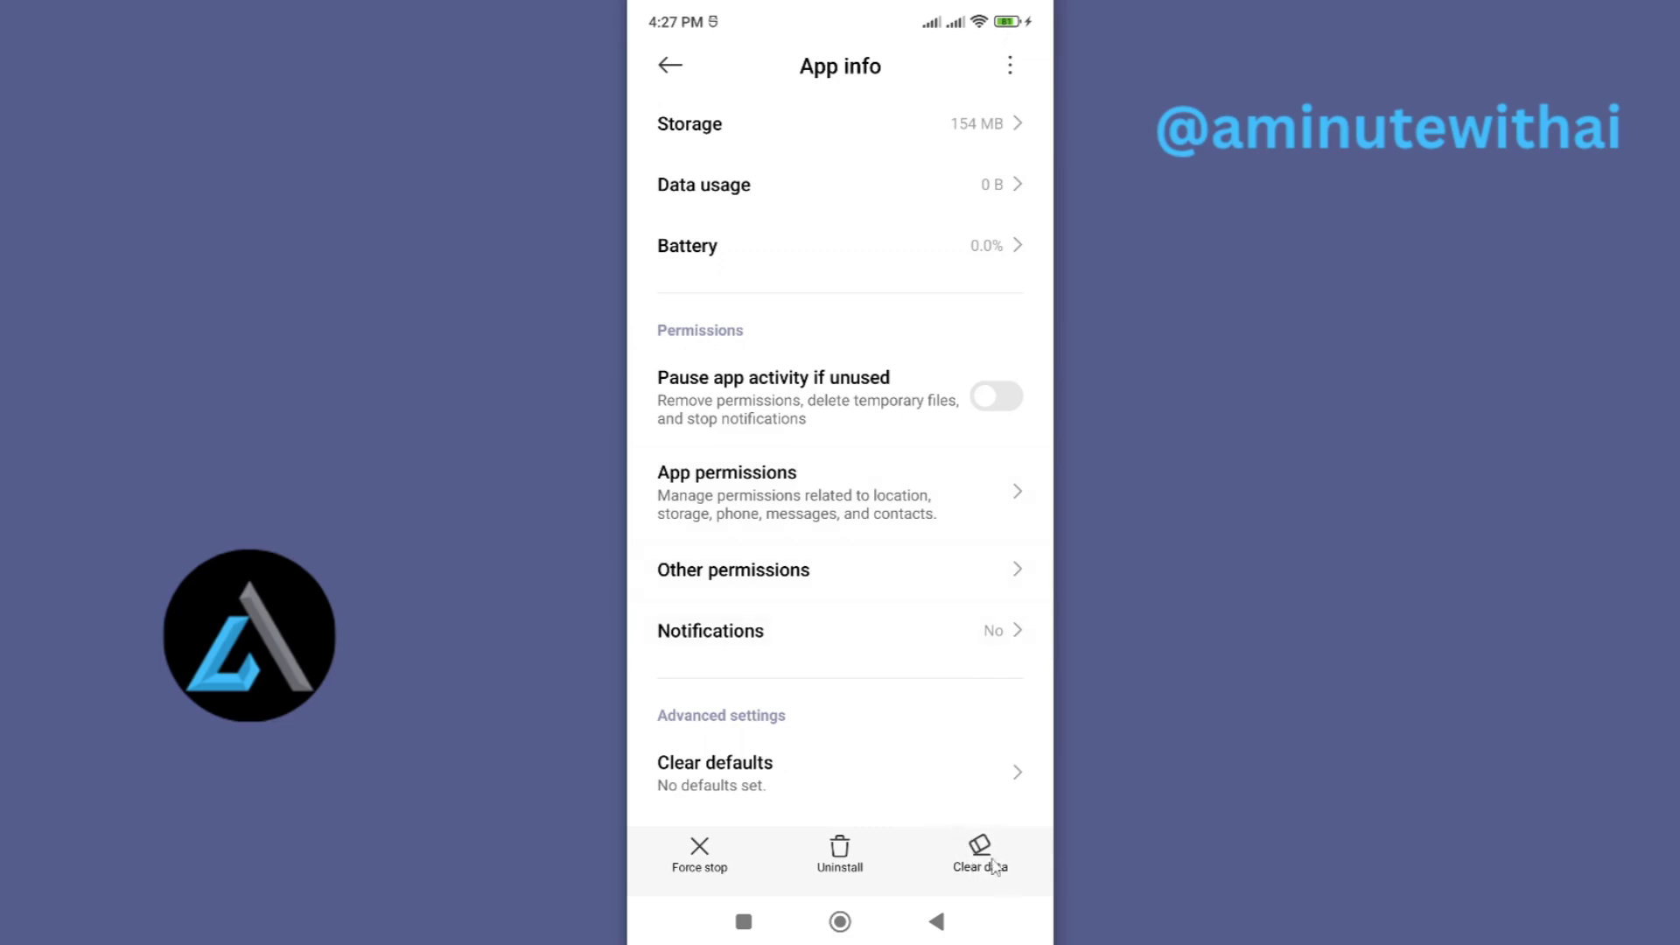
{"action": "left_click_drag", "start_coordinate": [882, 450], "coordinate": [874, 630]}
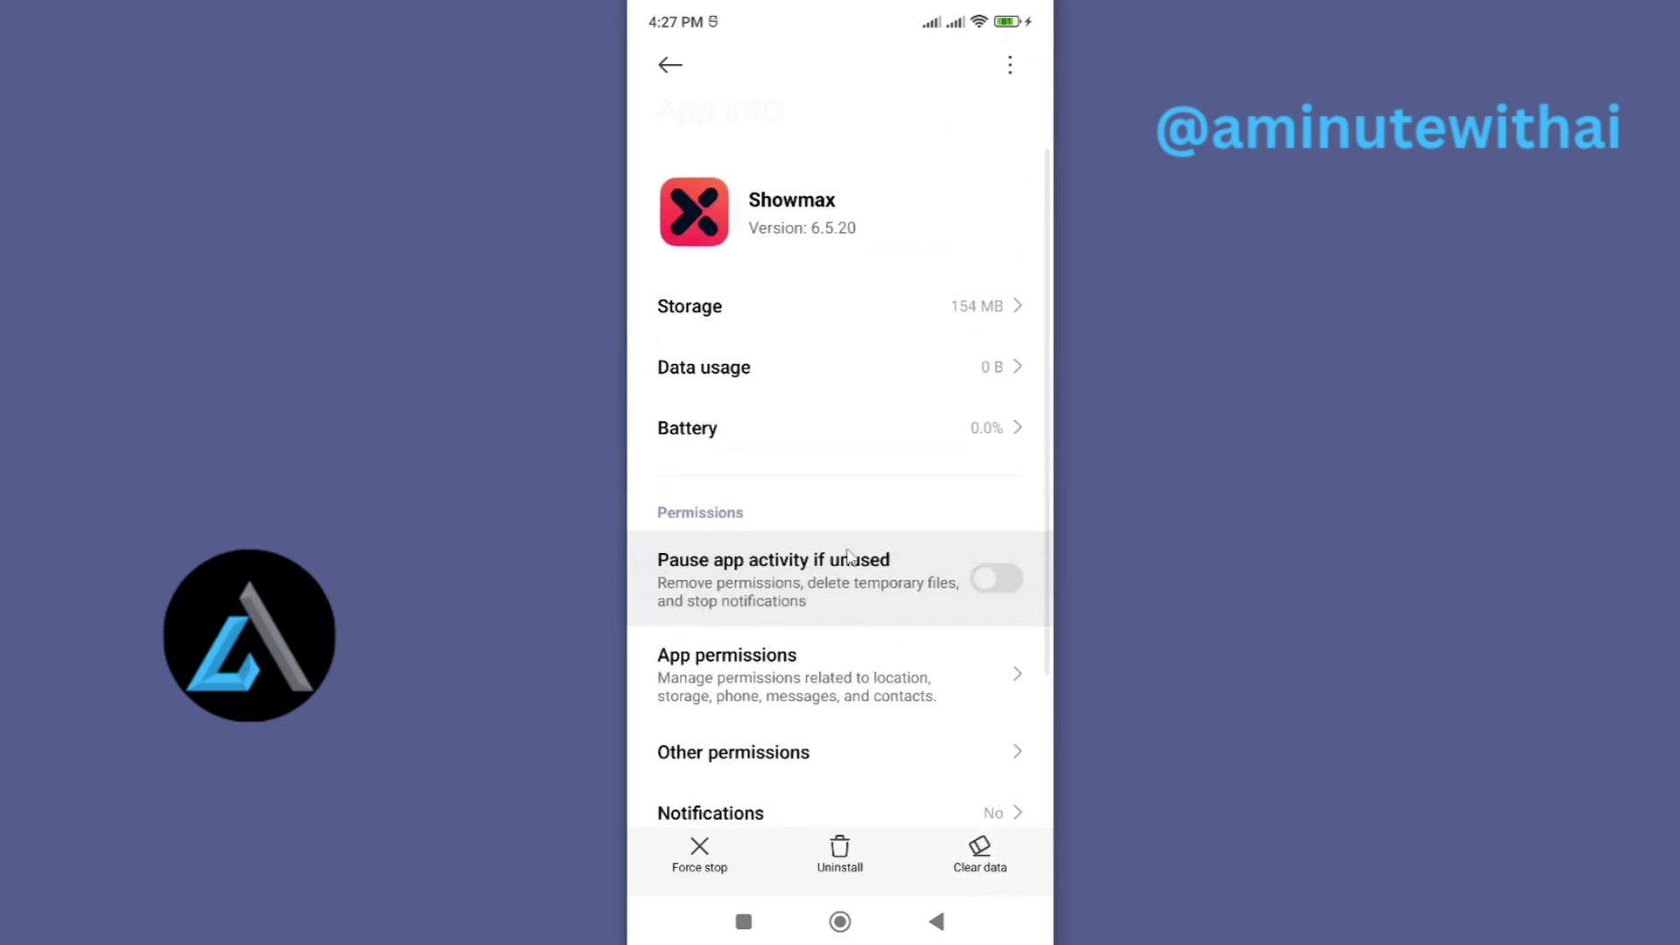
Open Showmax's storage page (11.55 MB data, 647 KB cache) and bring up the Clear data choices.
{"action": "left_click", "coordinate": [719, 328]}
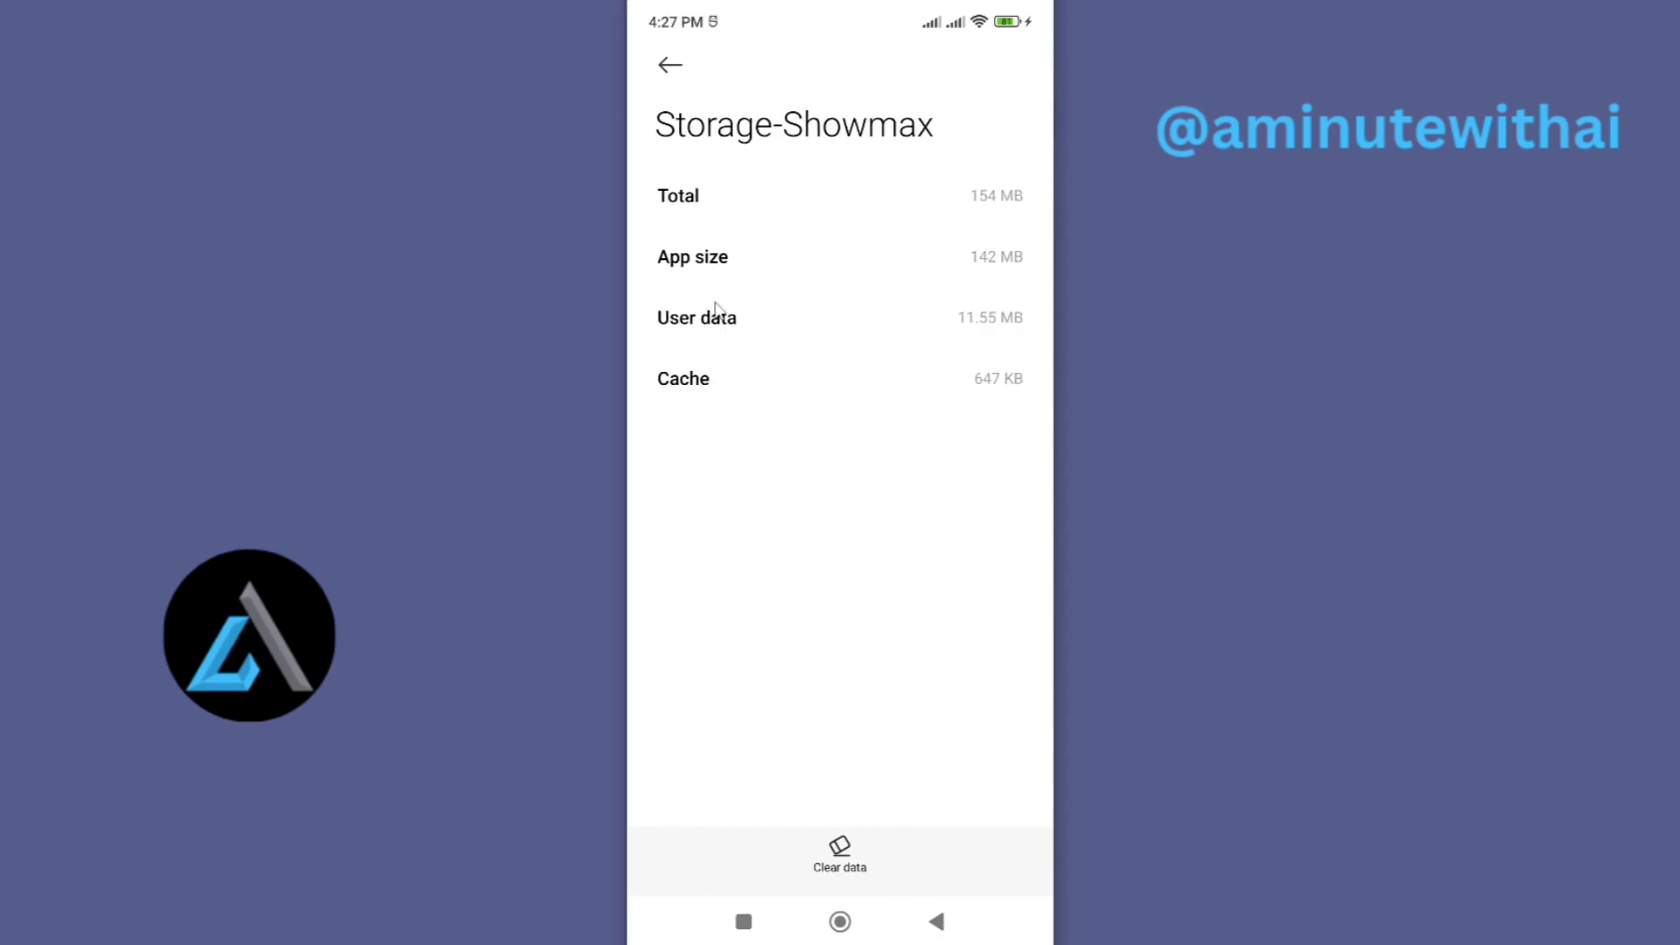
{"action": "left_click", "coordinate": [764, 399]}
Clear Showmax's 647 KB cache, then delete all its 11.55 MB user data, confirming both.
{"action": "left_click", "coordinate": [832, 872]}
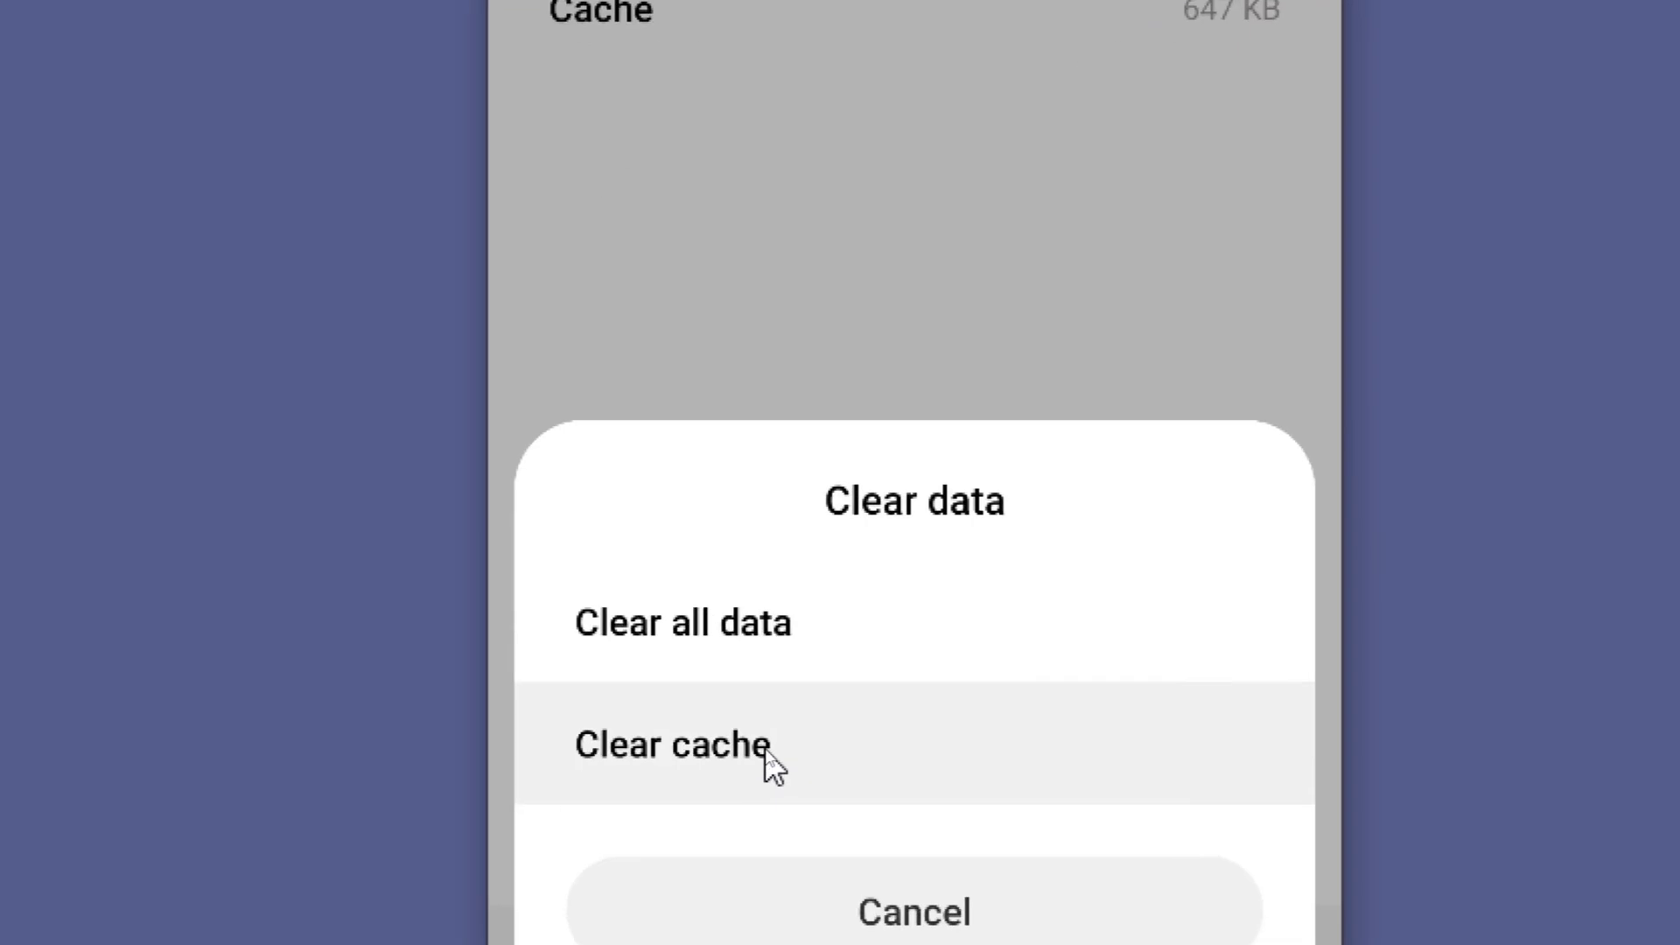
{"action": "left_click", "coordinate": [772, 765]}
{"action": "left_click", "coordinate": [989, 834]}
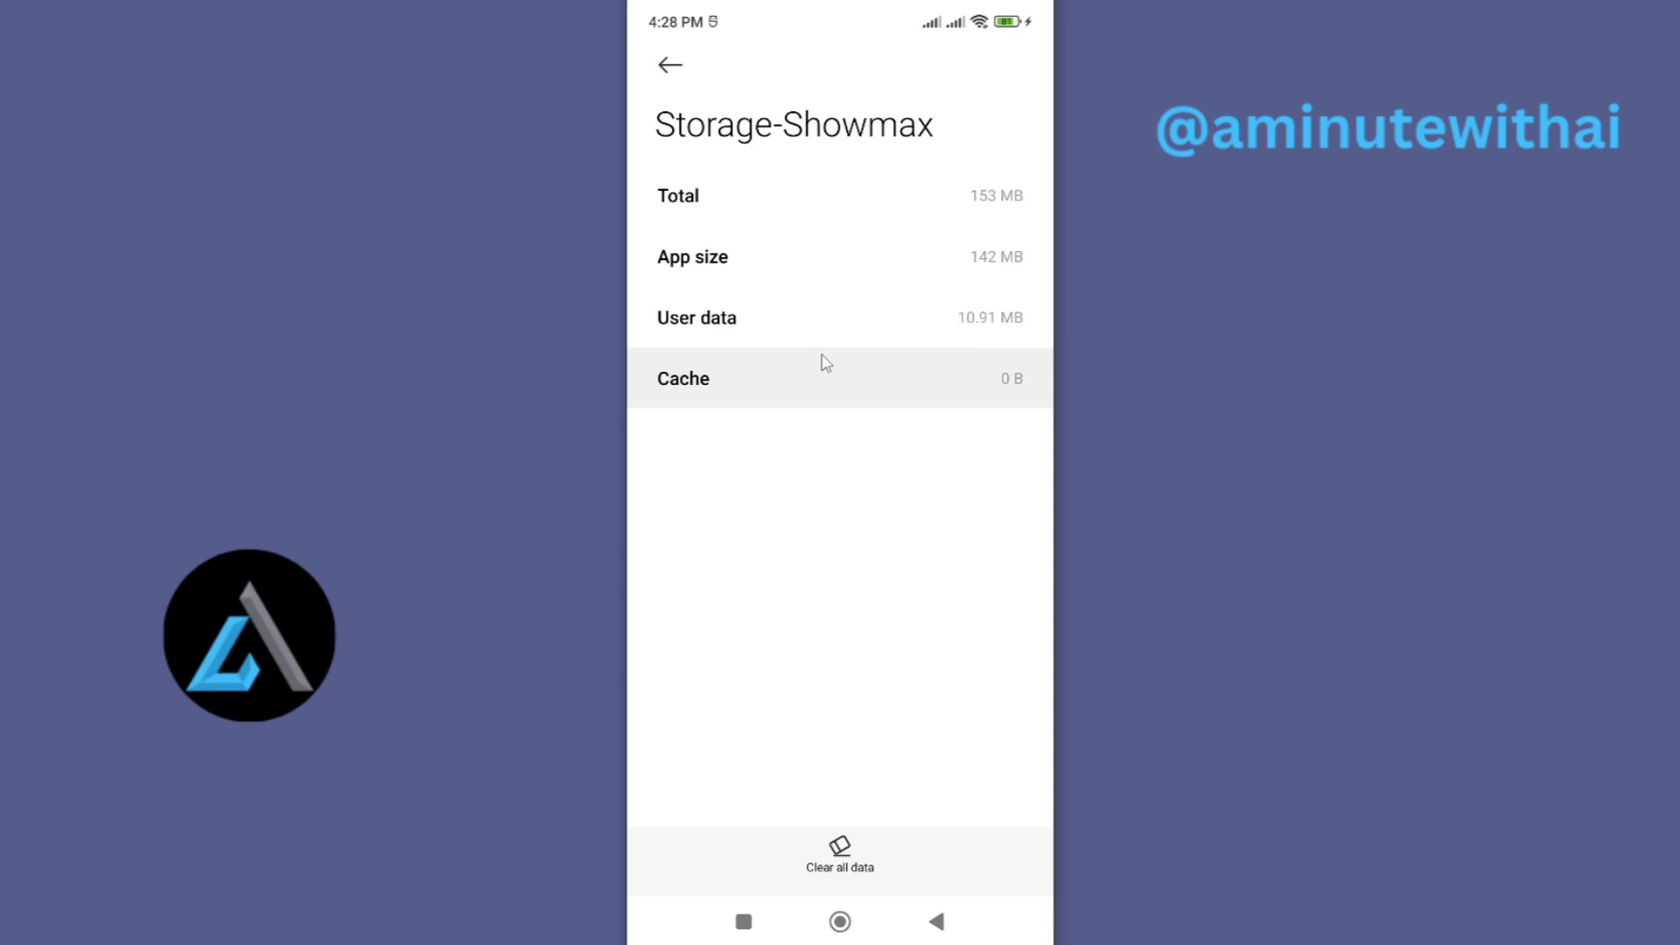
{"action": "left_click", "coordinate": [840, 854]}
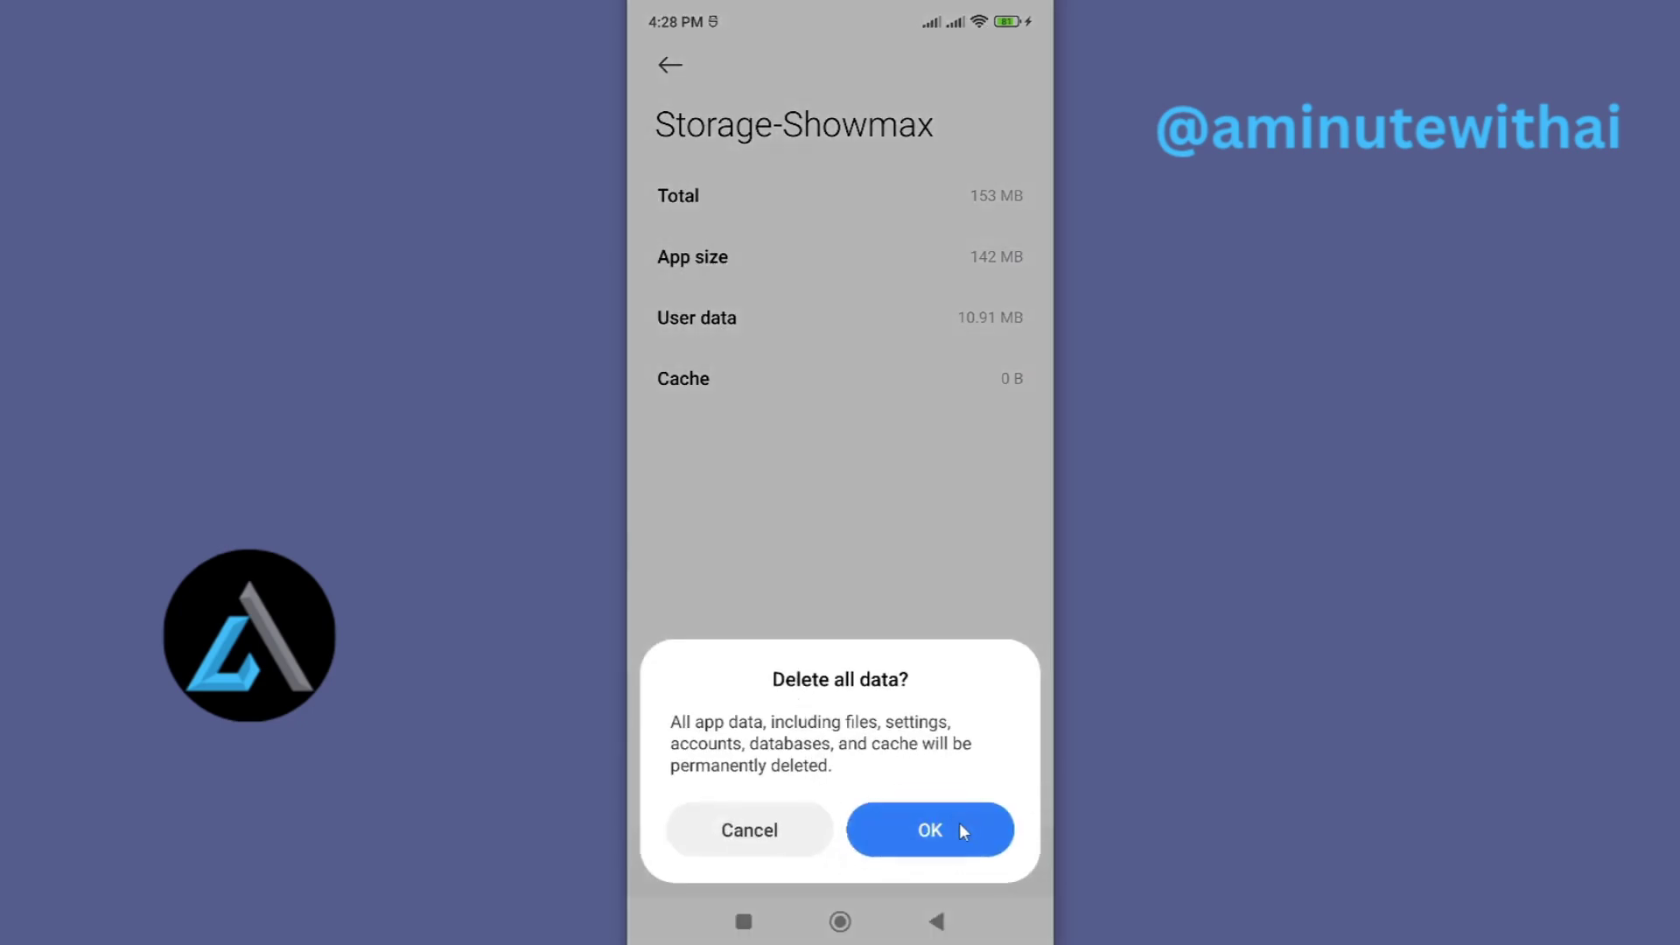
{"action": "left_click", "coordinate": [959, 830]}
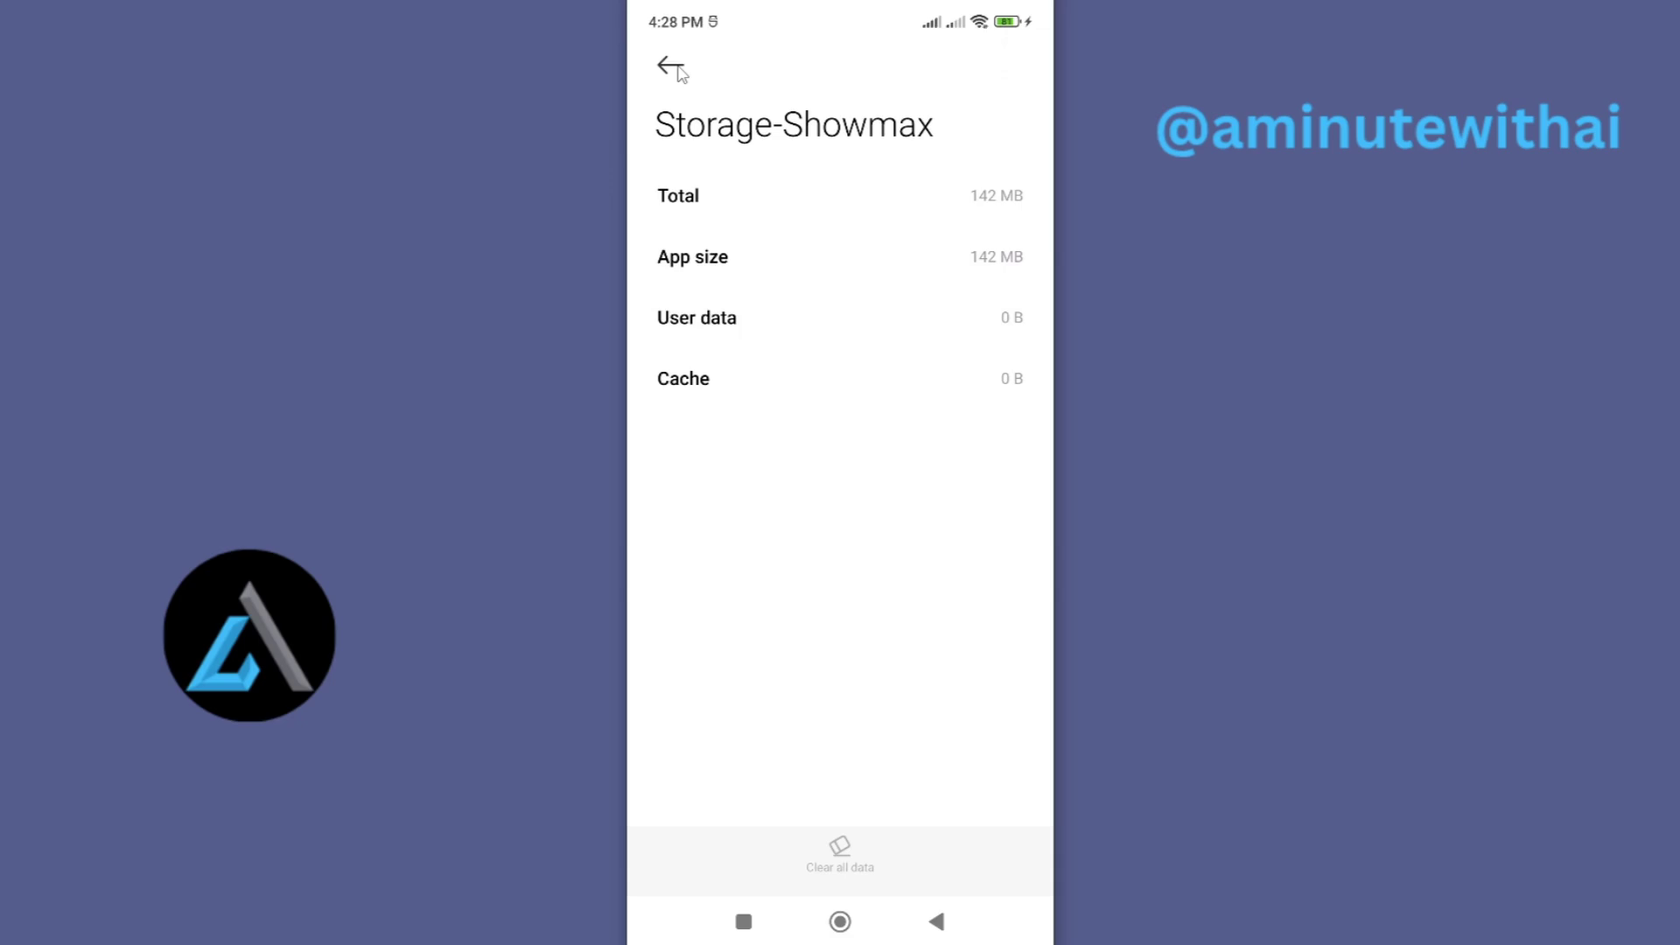
Back out from Showmax's storage page to App info, then go to the home app drawer.
{"action": "left_click", "coordinate": [671, 66]}
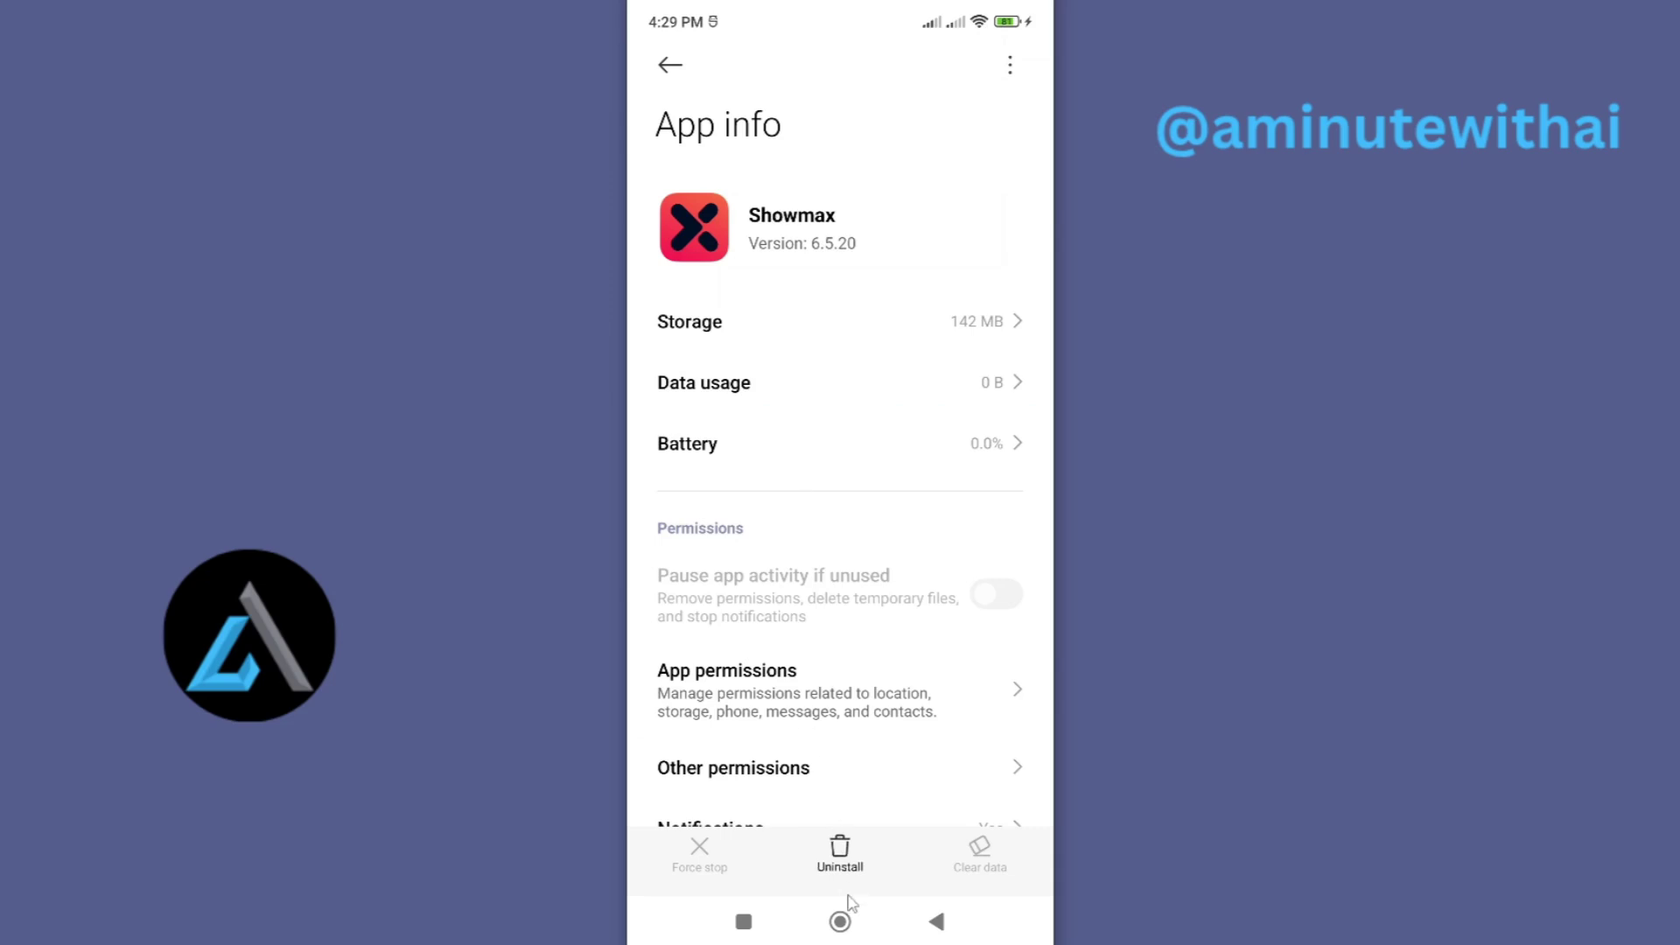
{"action": "left_click", "coordinate": [845, 925]}
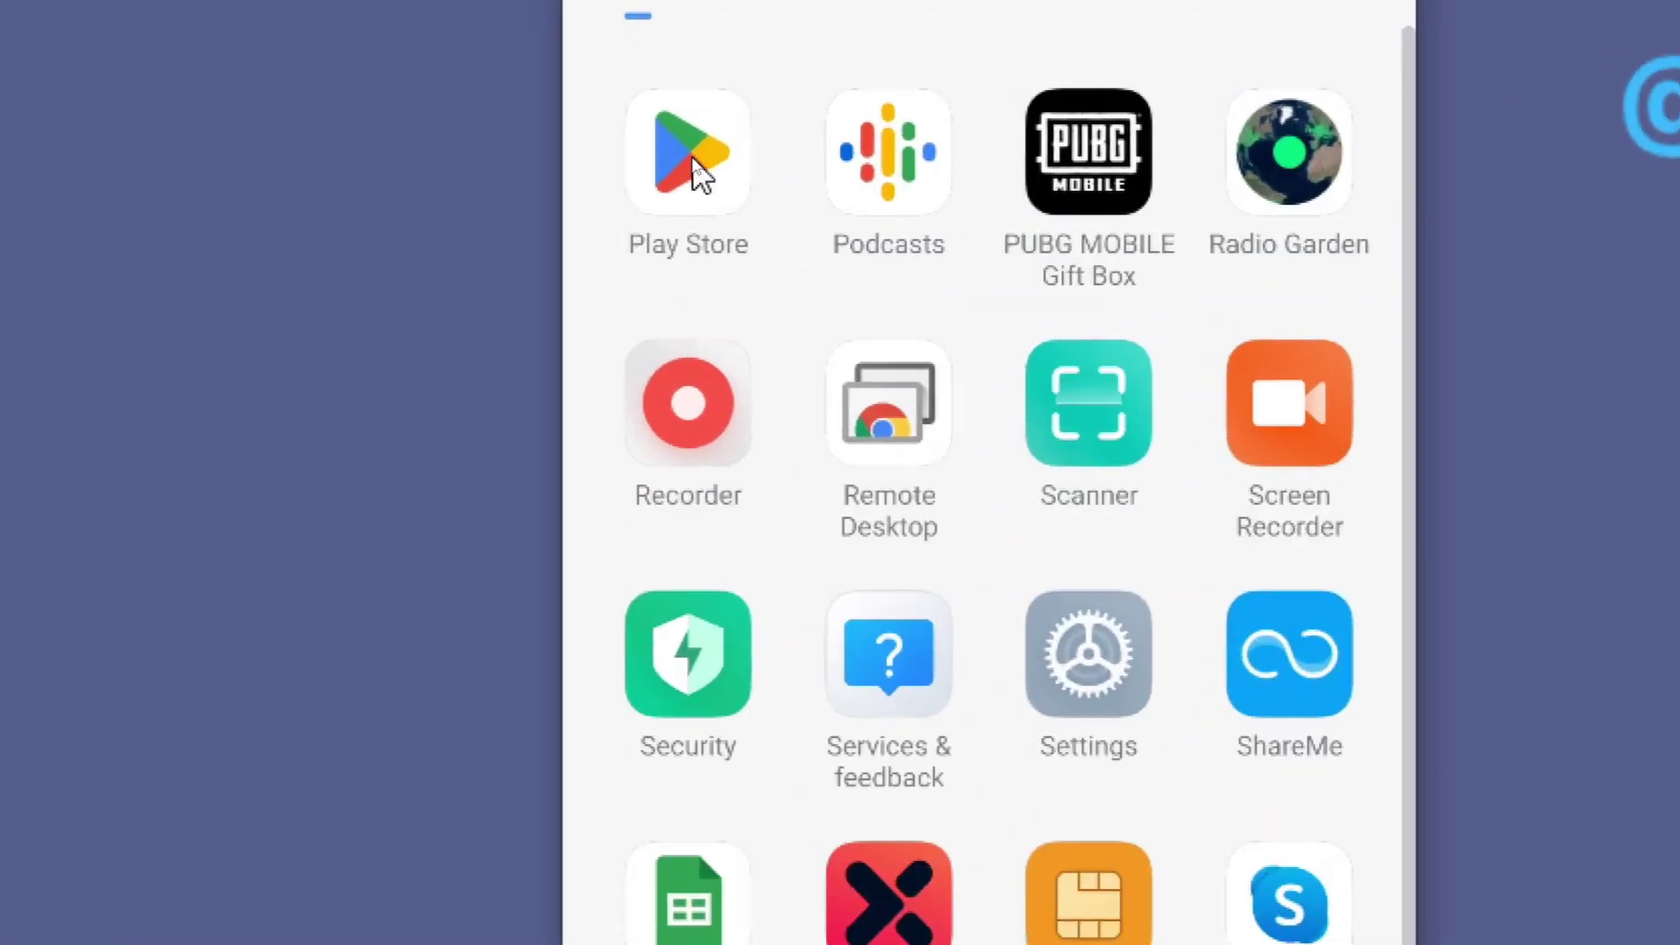
Open Showmax's Google Play Store listing and launch the app from it.
{"action": "left_click", "coordinate": [691, 157]}
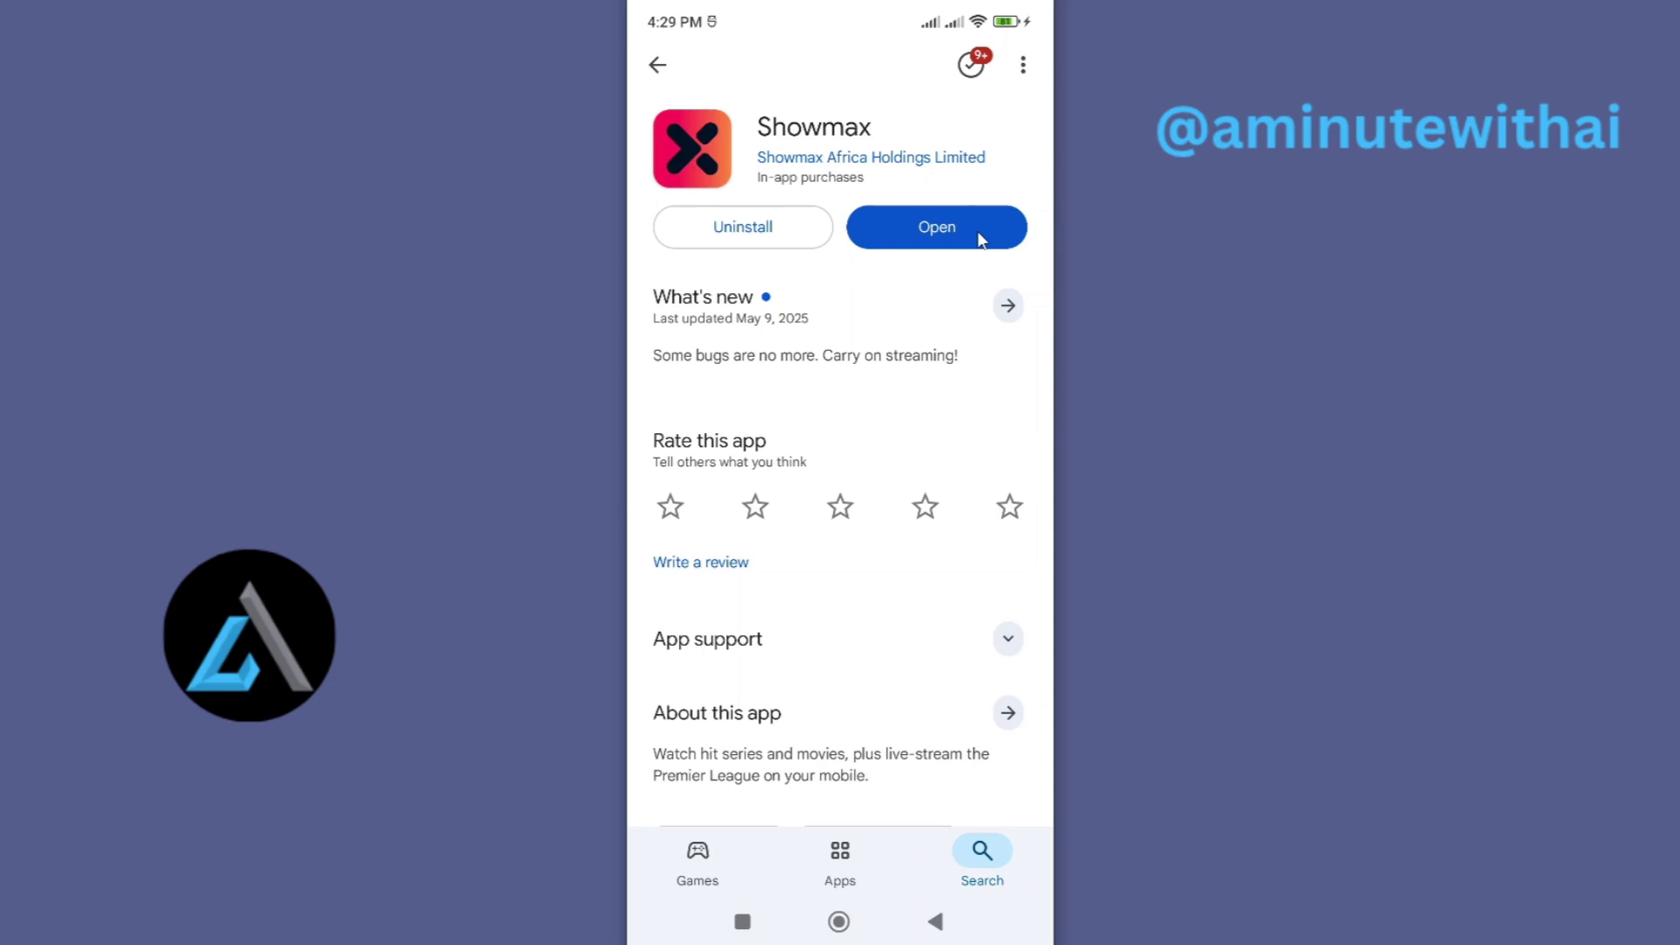
{"action": "left_click", "coordinate": [978, 236]}
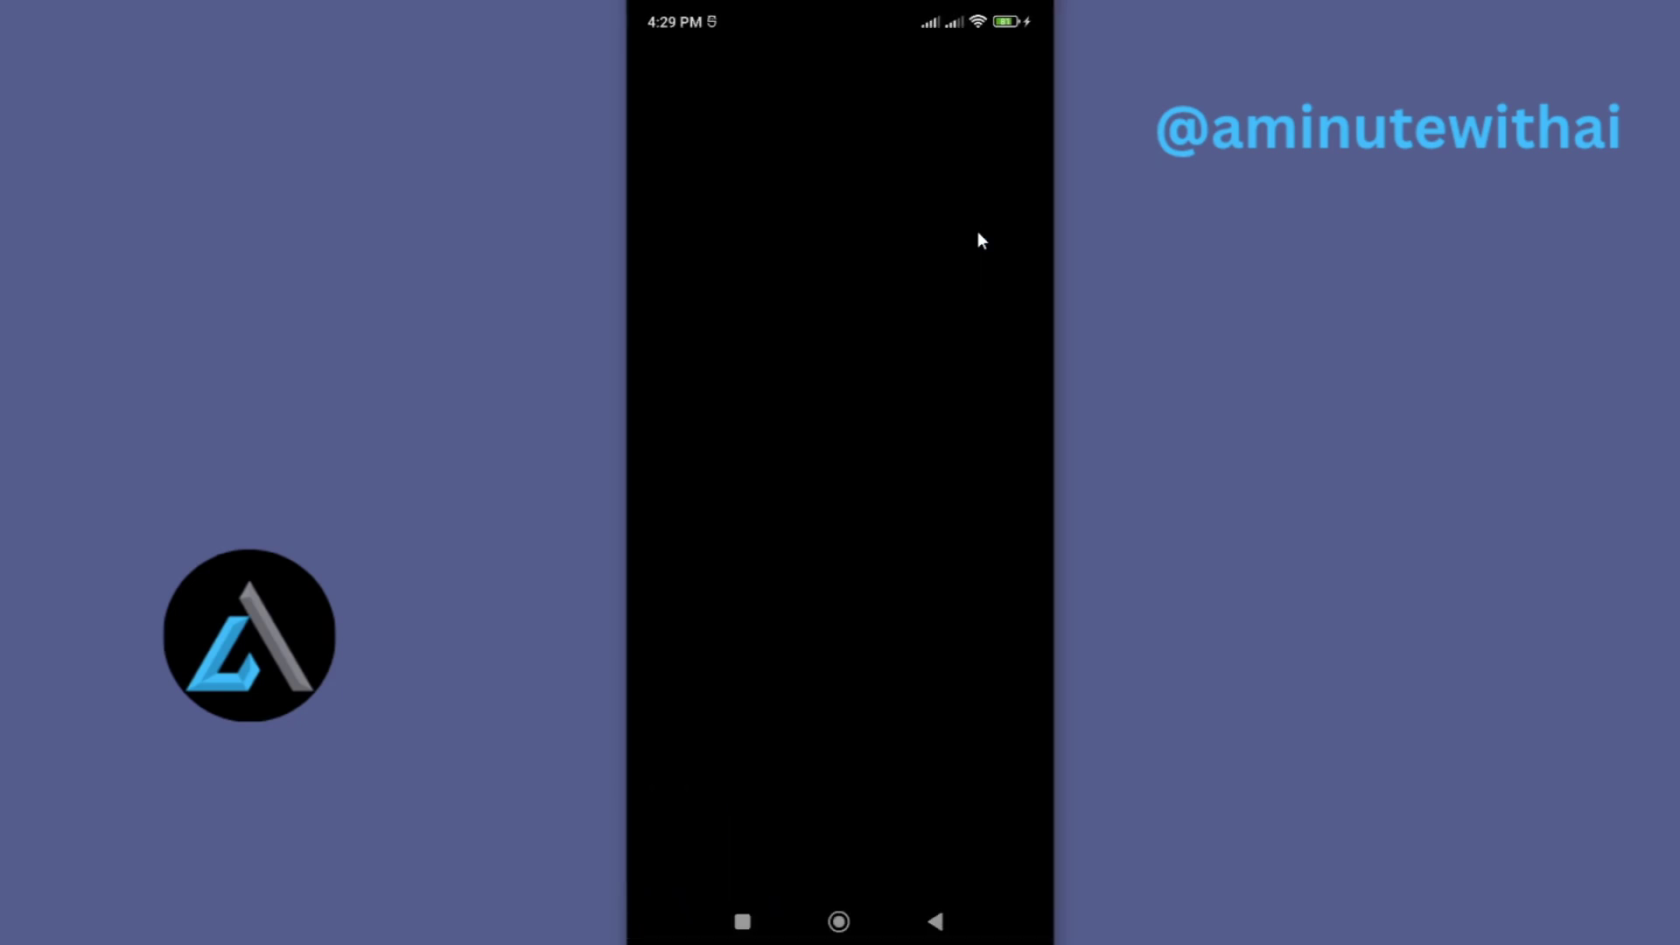